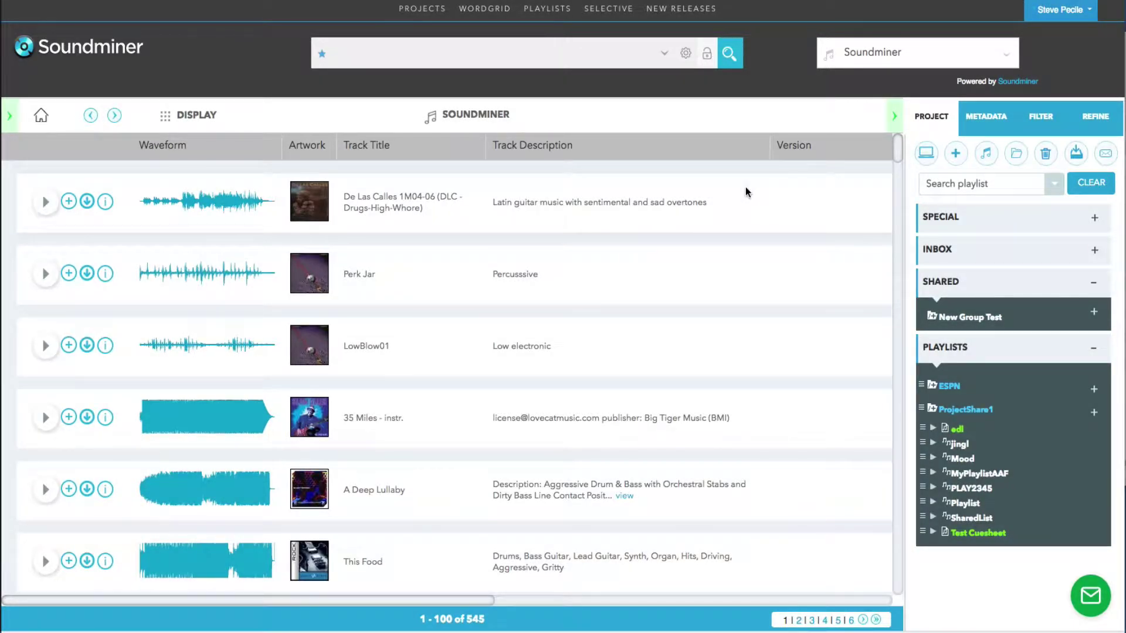
Rerun the empty search over the whole library, then search for 'rock'.
{"action": "left_click", "coordinate": [739, 65]}
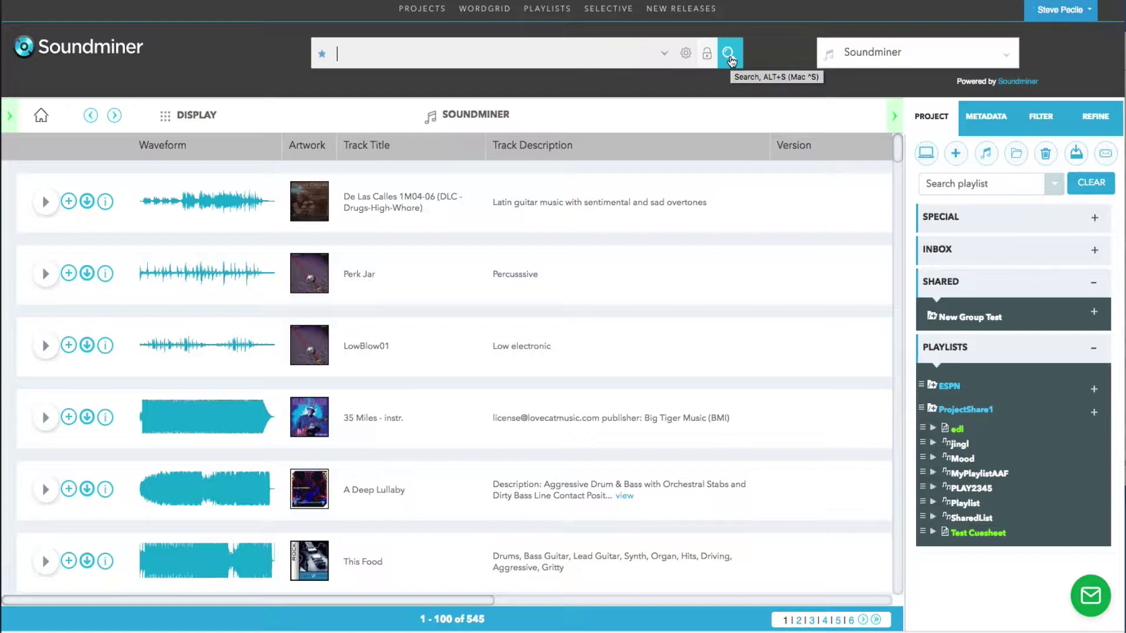
{"action": "left_click", "coordinate": [339, 41]}
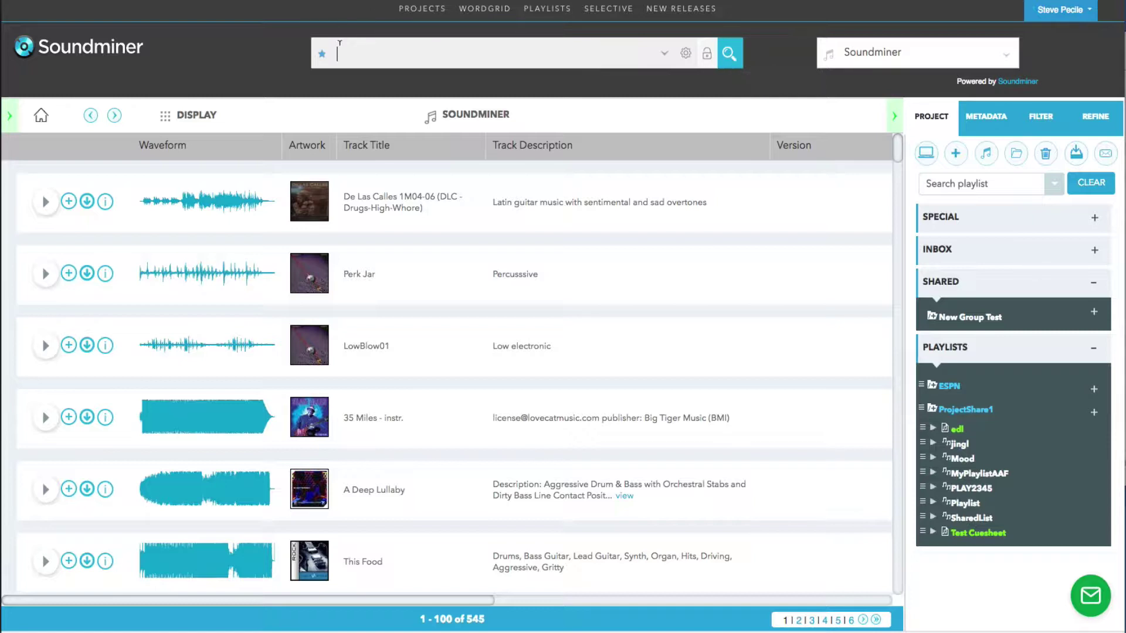
{"action": "type", "text": "rock"}
{"action": "key", "text": "Return"}
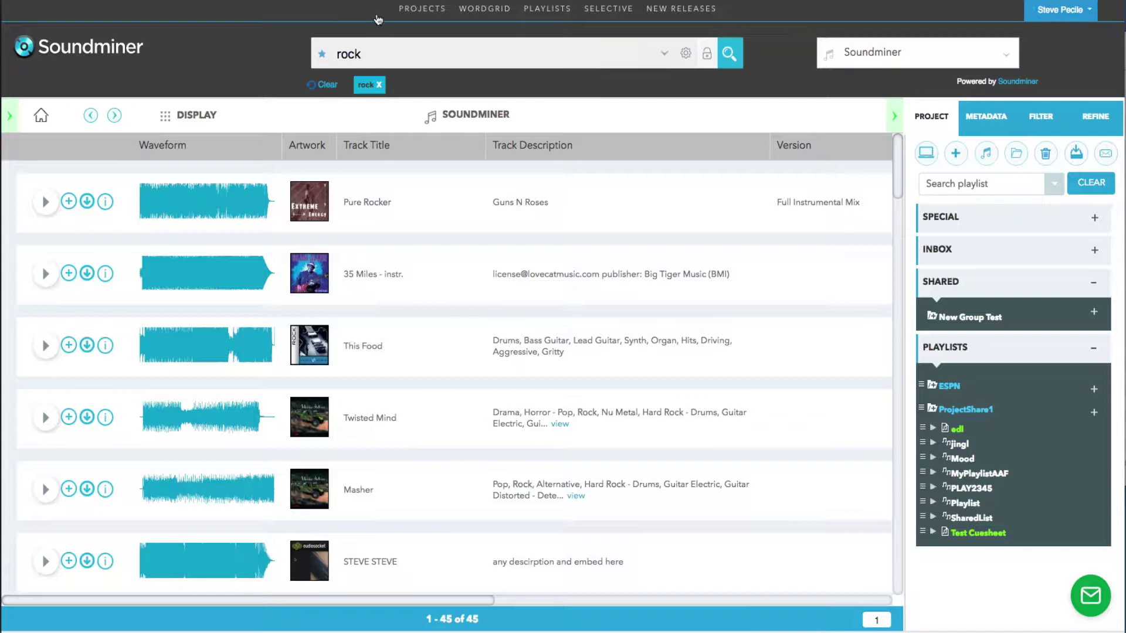
Refine the search with 'hard alt* -punk', then drop the alt and hard terms and clear everything.
{"action": "type", "text": "hard alt* -punk"}
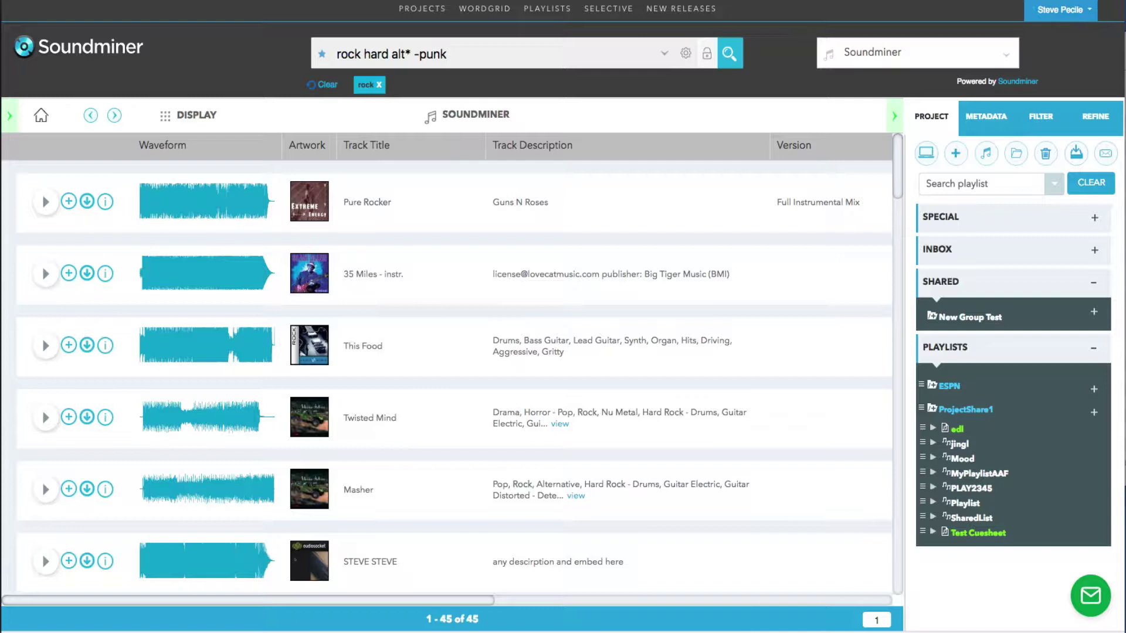
{"action": "key", "text": "Return"}
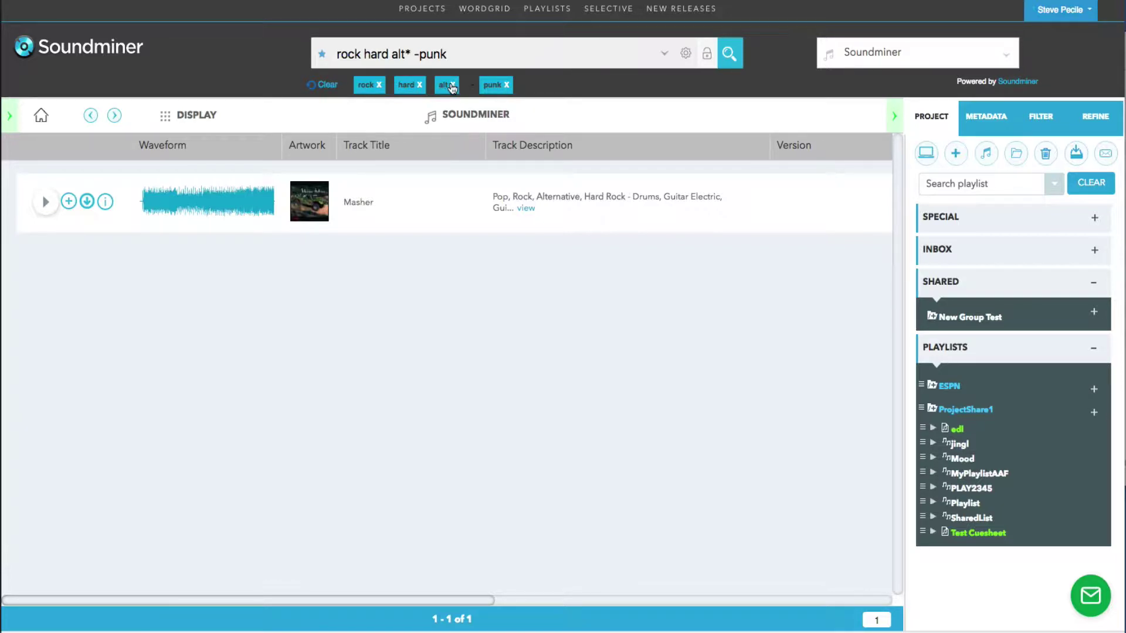
{"action": "left_click", "coordinate": [451, 86]}
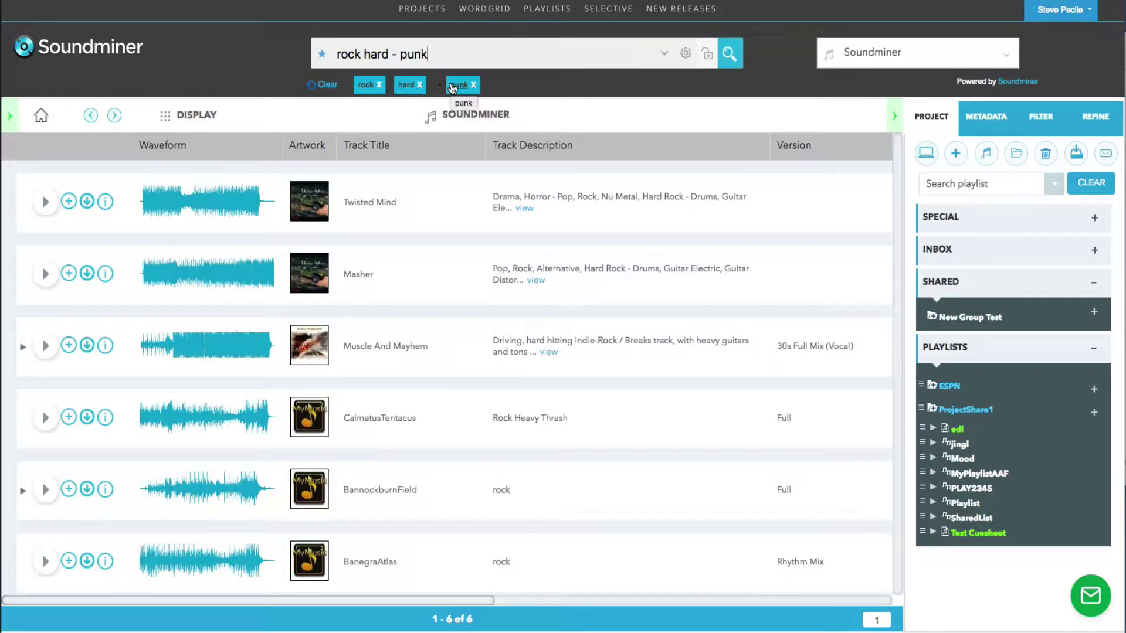
{"action": "left_click", "coordinate": [420, 86]}
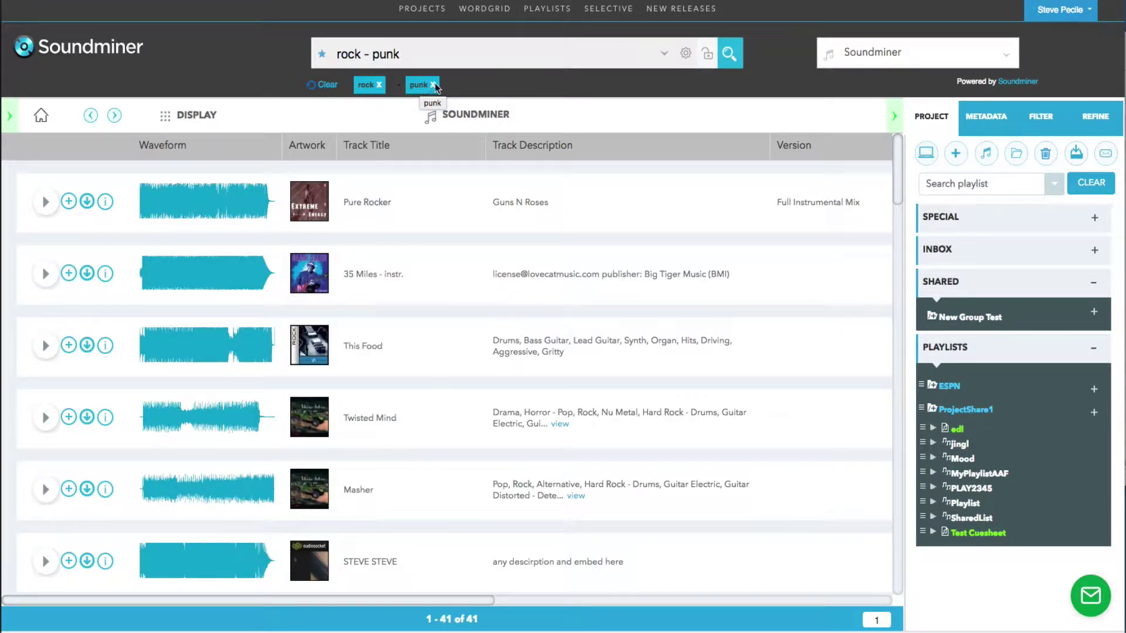
{"action": "left_click", "coordinate": [328, 86]}
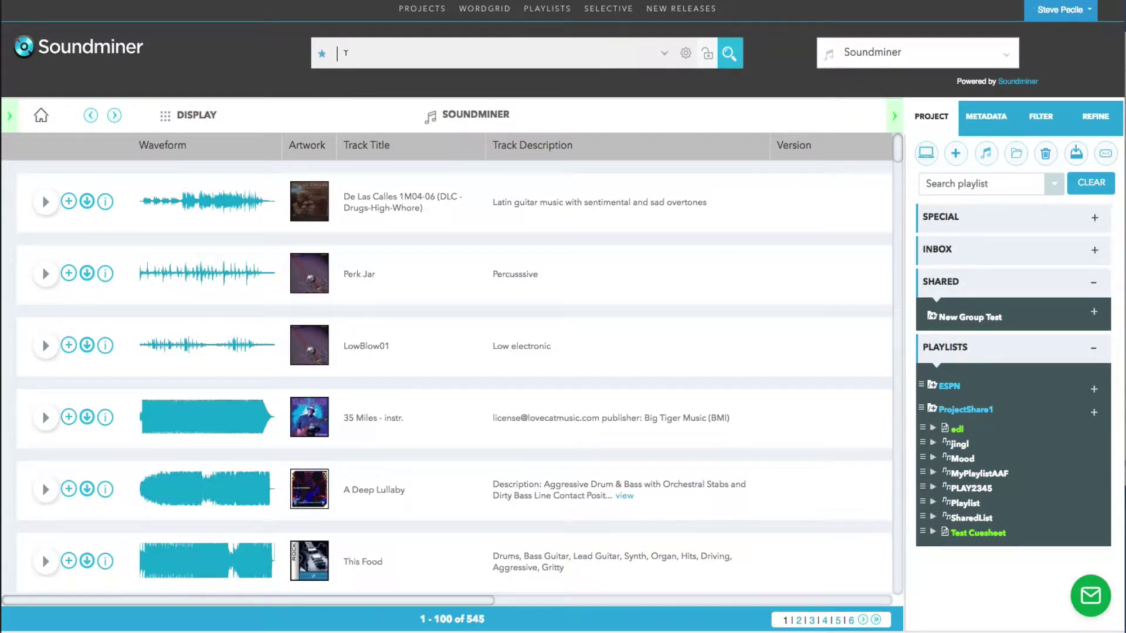
Search 'rock' again, lock the search, and add Guitar and fat description filters.
{"action": "type", "text": "rock"}
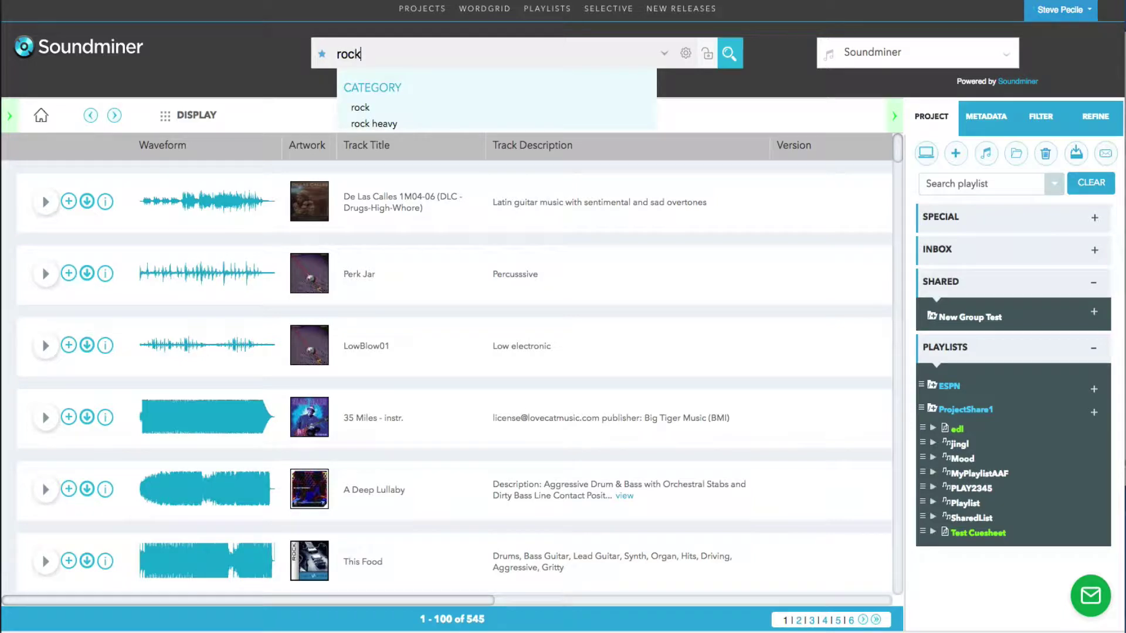
{"action": "key", "text": "Return"}
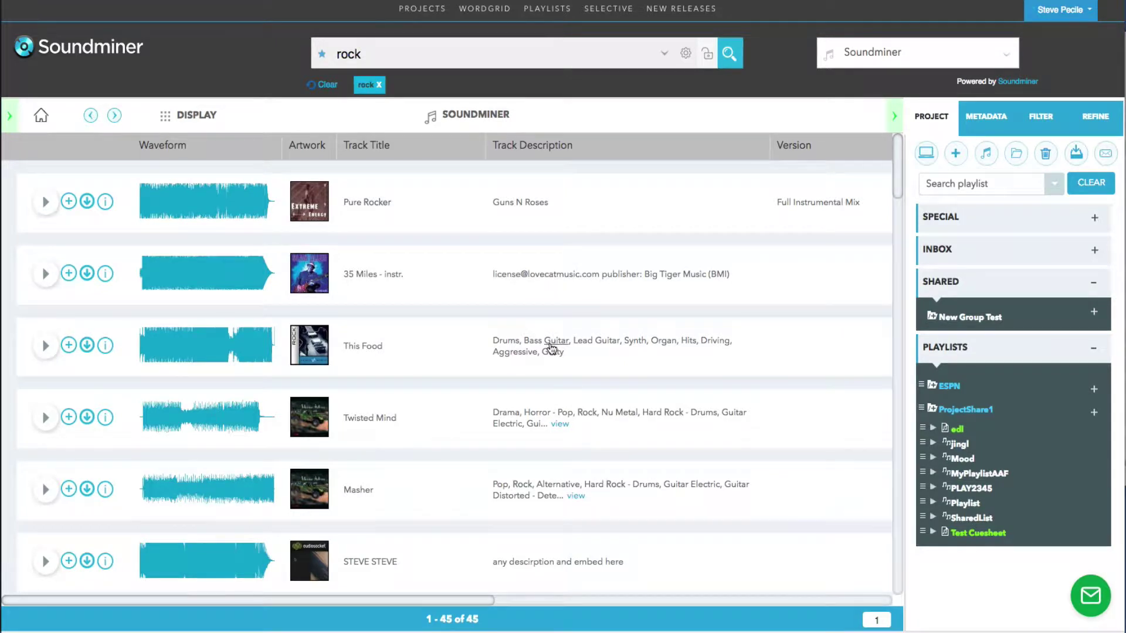
{"action": "left_click", "coordinate": [708, 59]}
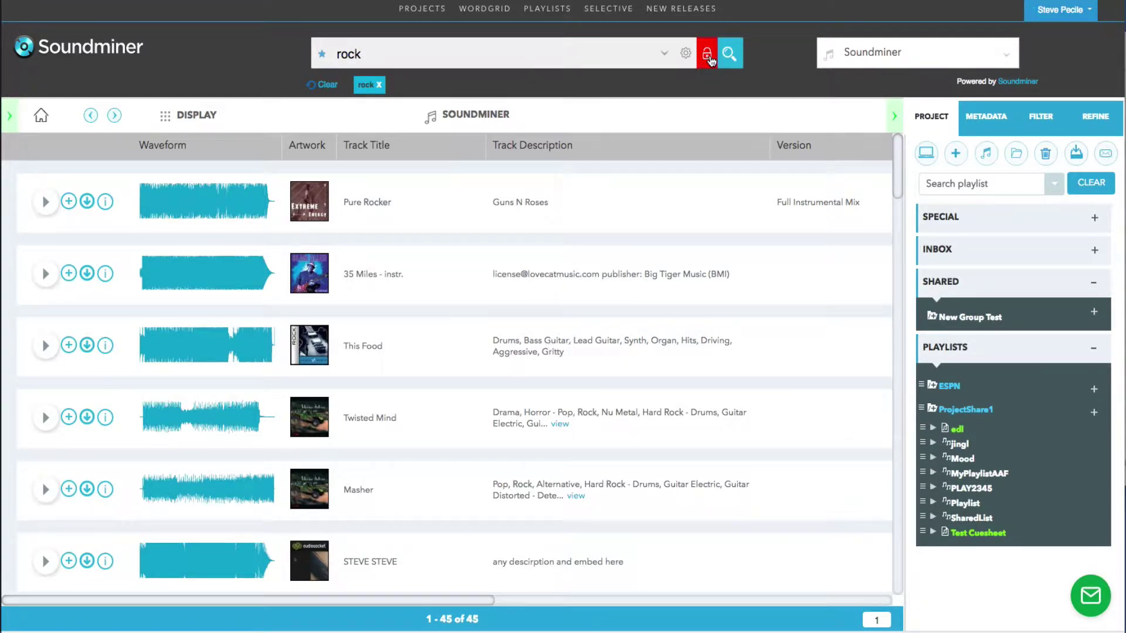
{"action": "left_click", "coordinate": [606, 346]}
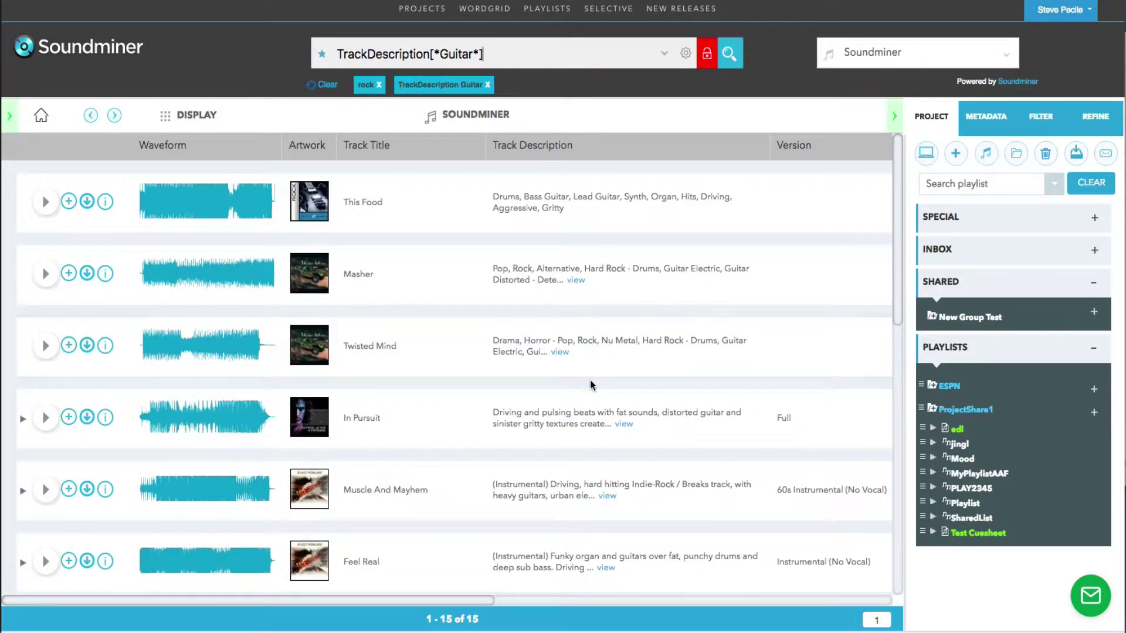
{"action": "left_click", "coordinate": [621, 413]}
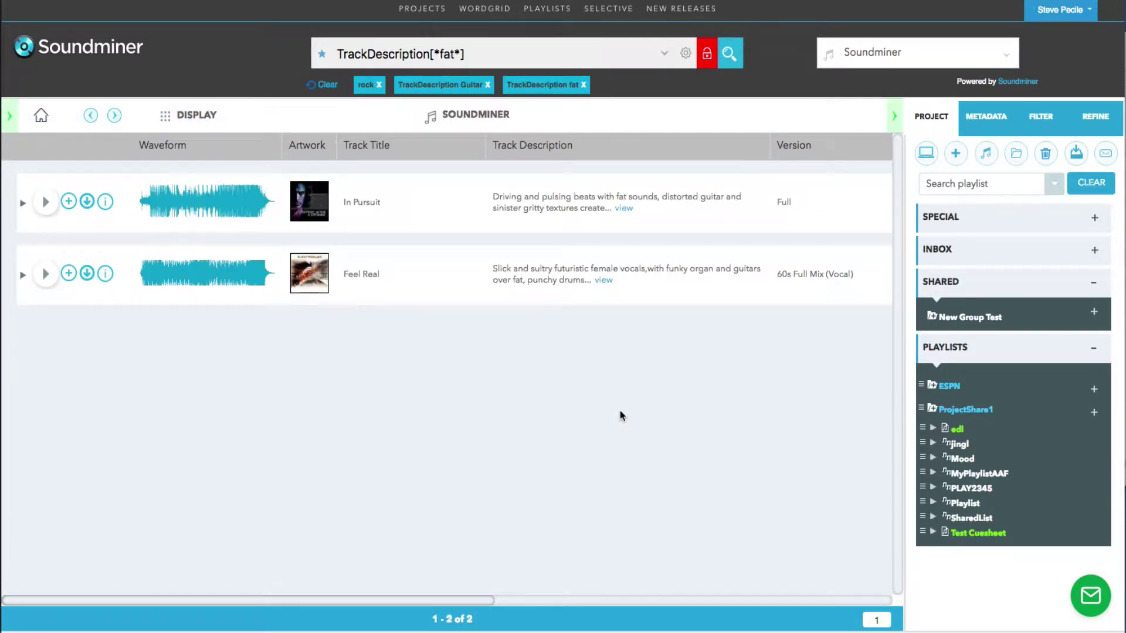
Add the punchy description filter, narrowing the results to the track Feel Real.
{"action": "left_click", "coordinate": [542, 280]}
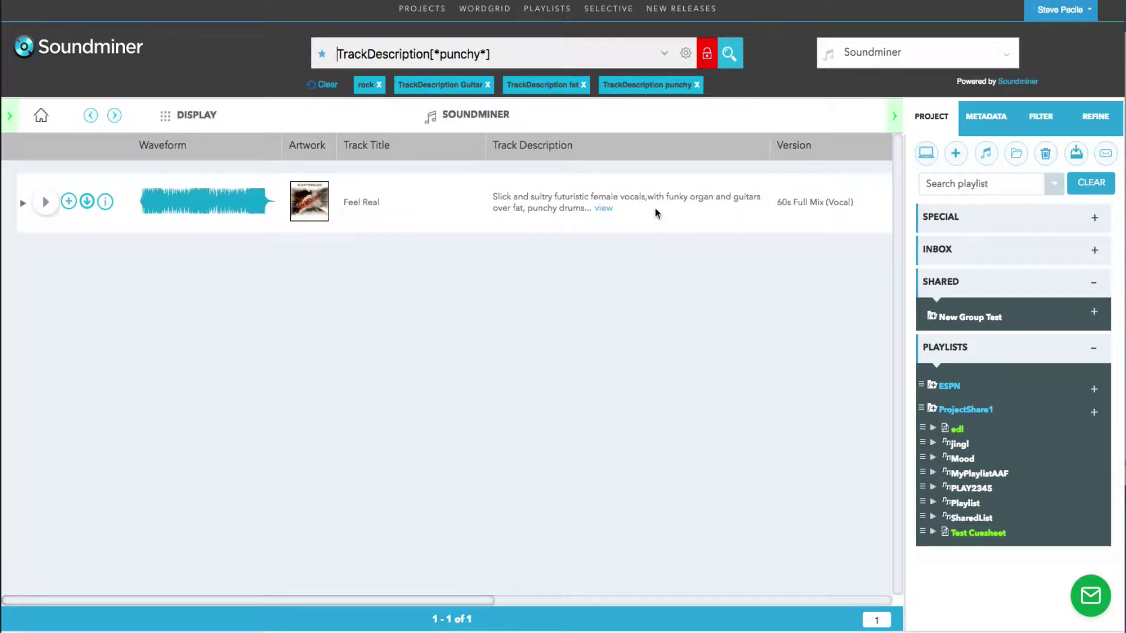
Clear the filters and run a 'Composer name contains' search for 'john', returning Afrocuban backgrd.
{"action": "left_click", "coordinate": [328, 85]}
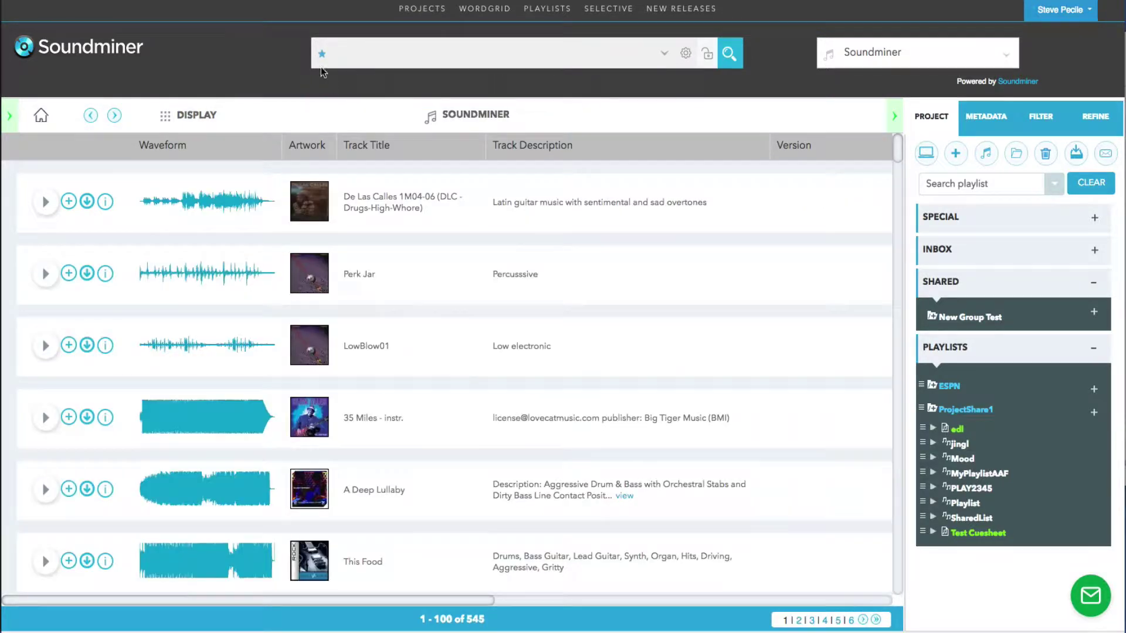
{"action": "left_click", "coordinate": [321, 54]}
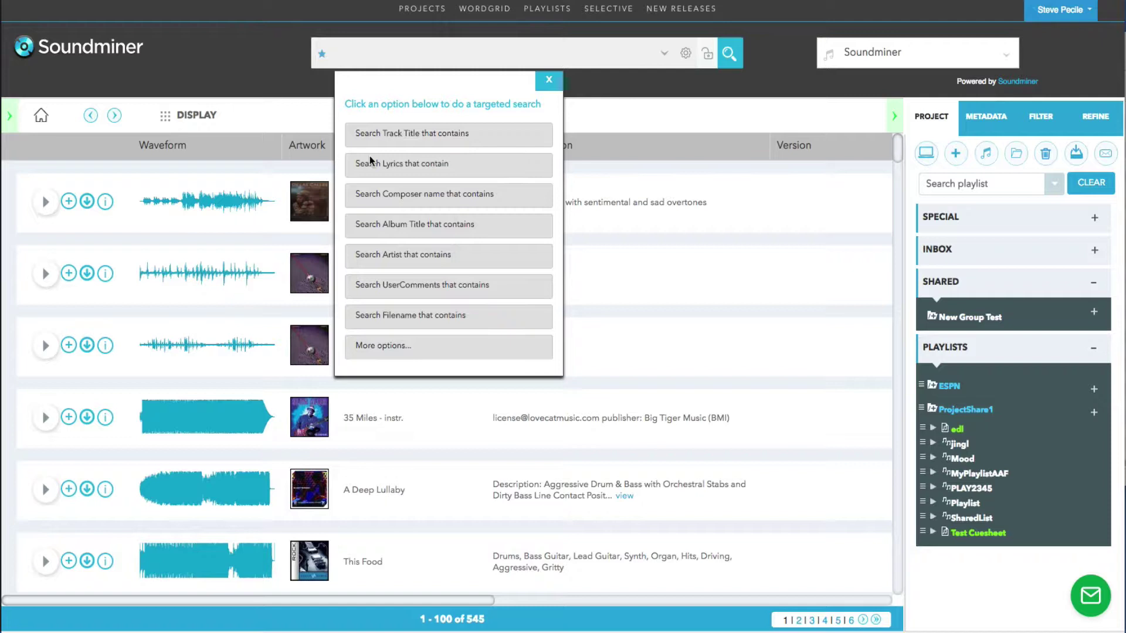
{"action": "left_click", "coordinate": [379, 194]}
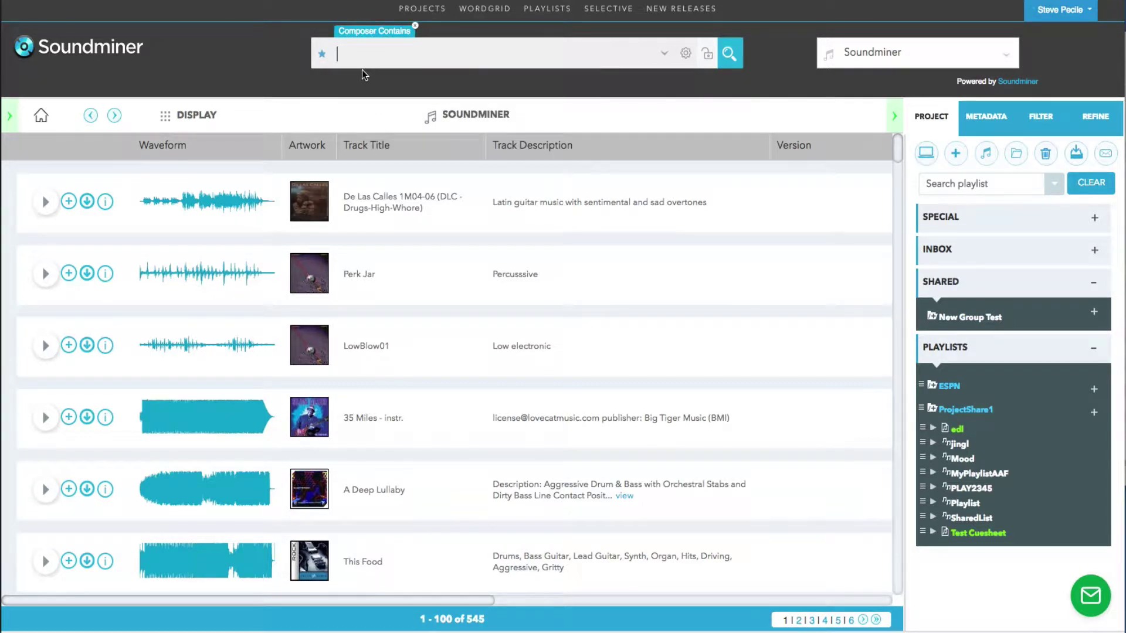
{"action": "type", "text": "john"}
{"action": "key", "text": "Return"}
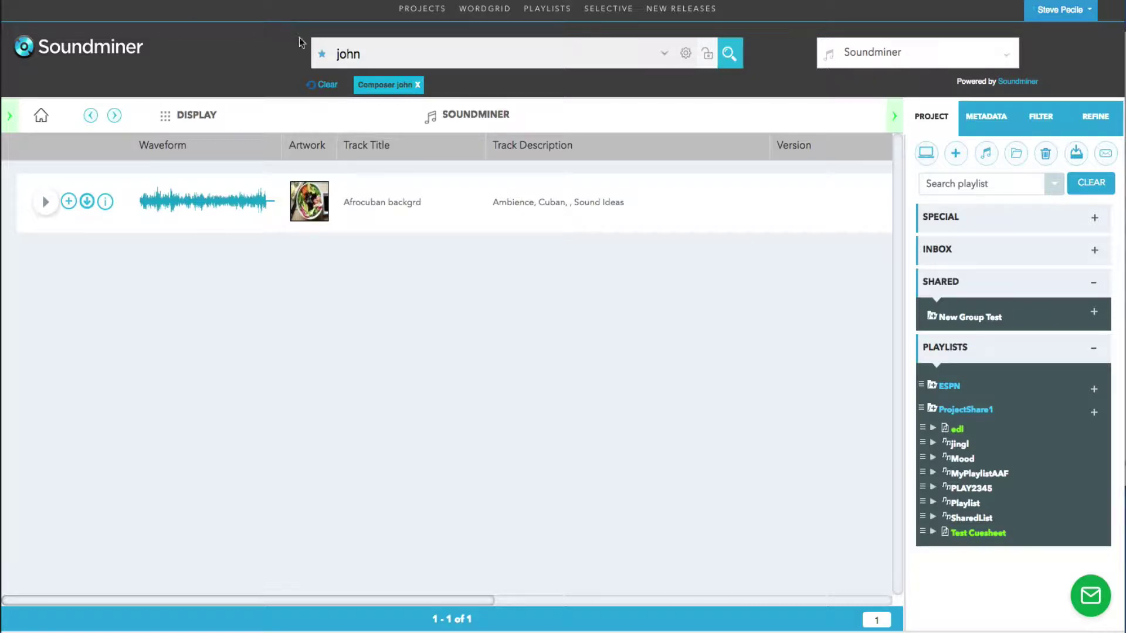
{"action": "left_click", "coordinate": [325, 55]}
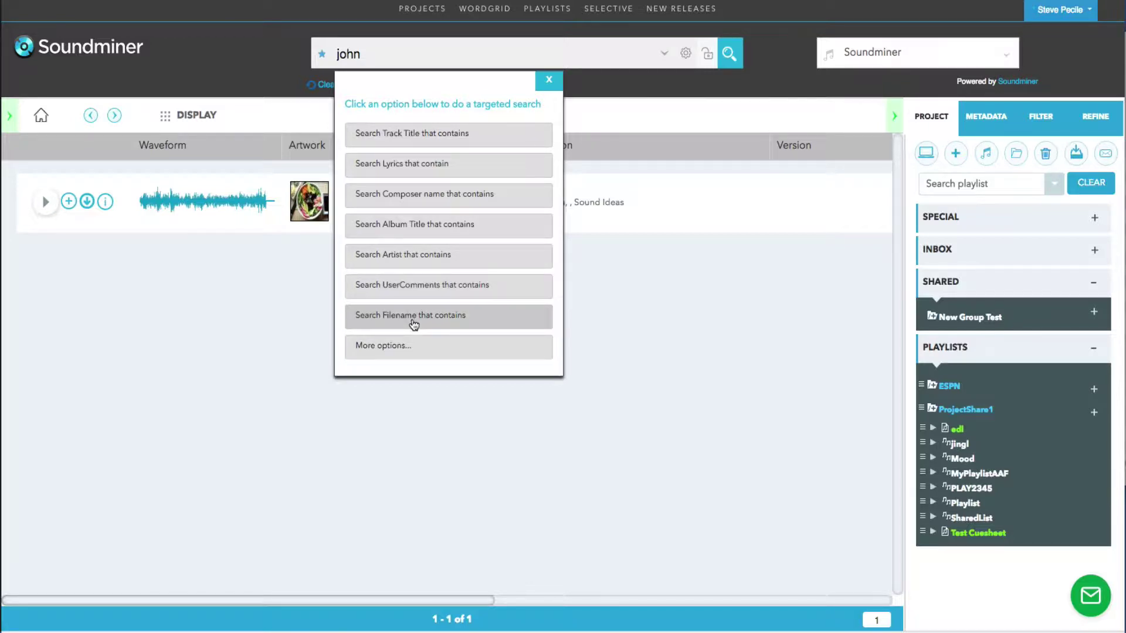
{"action": "left_click", "coordinate": [391, 346]}
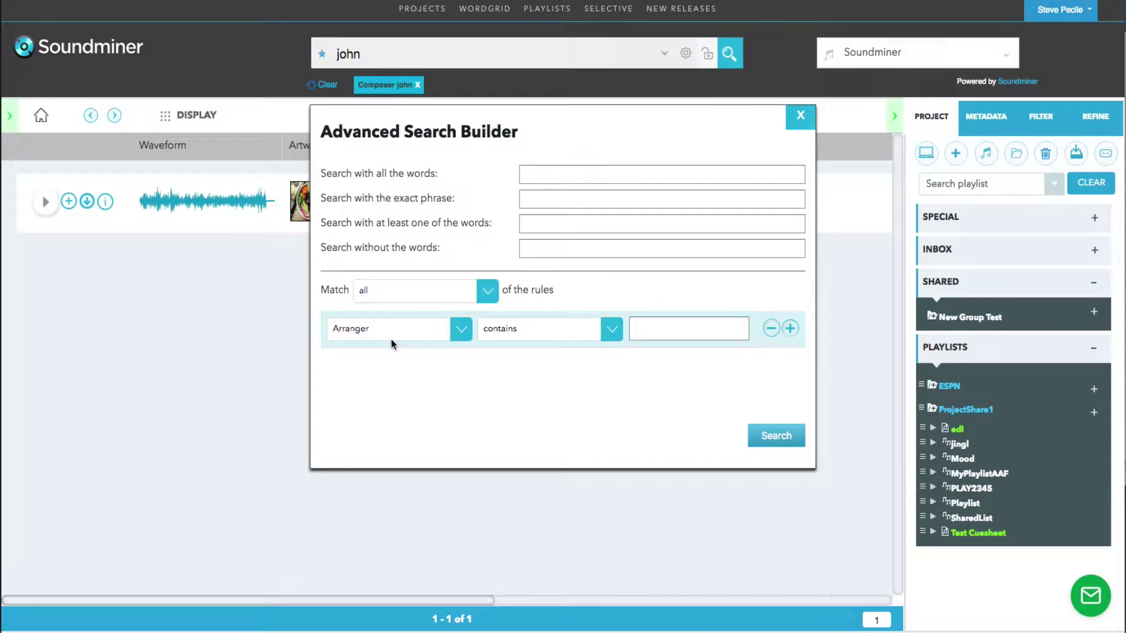
{"action": "left_click", "coordinate": [790, 329]}
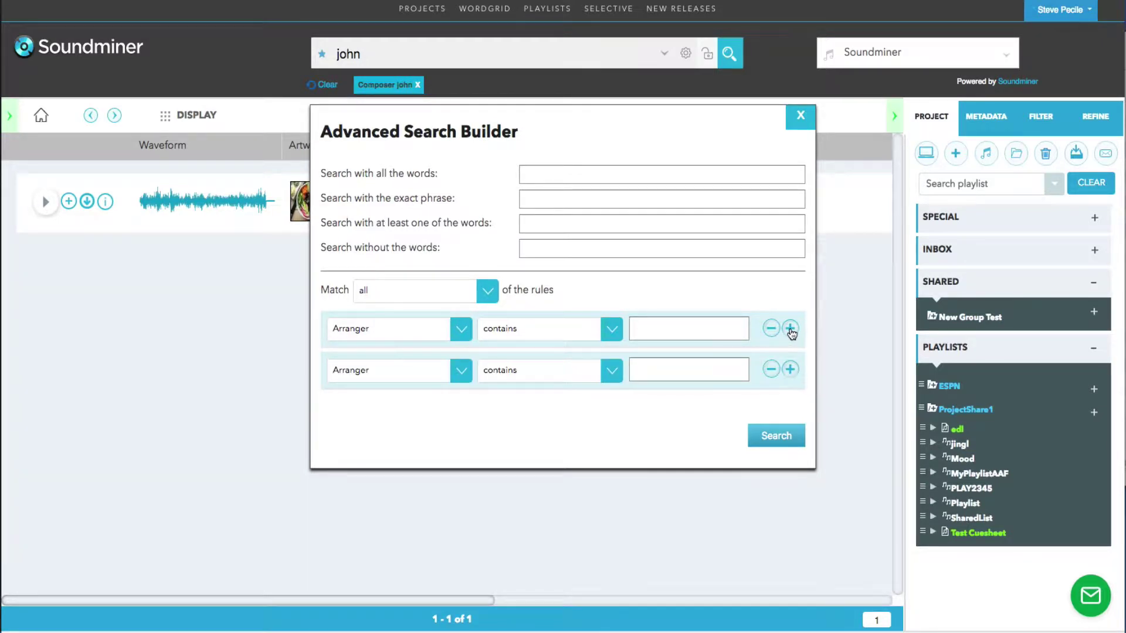
{"action": "left_click", "coordinate": [460, 370]}
{"action": "scroll", "coordinate": [394, 465], "scroll_direction": "down", "scroll_amount": 5}
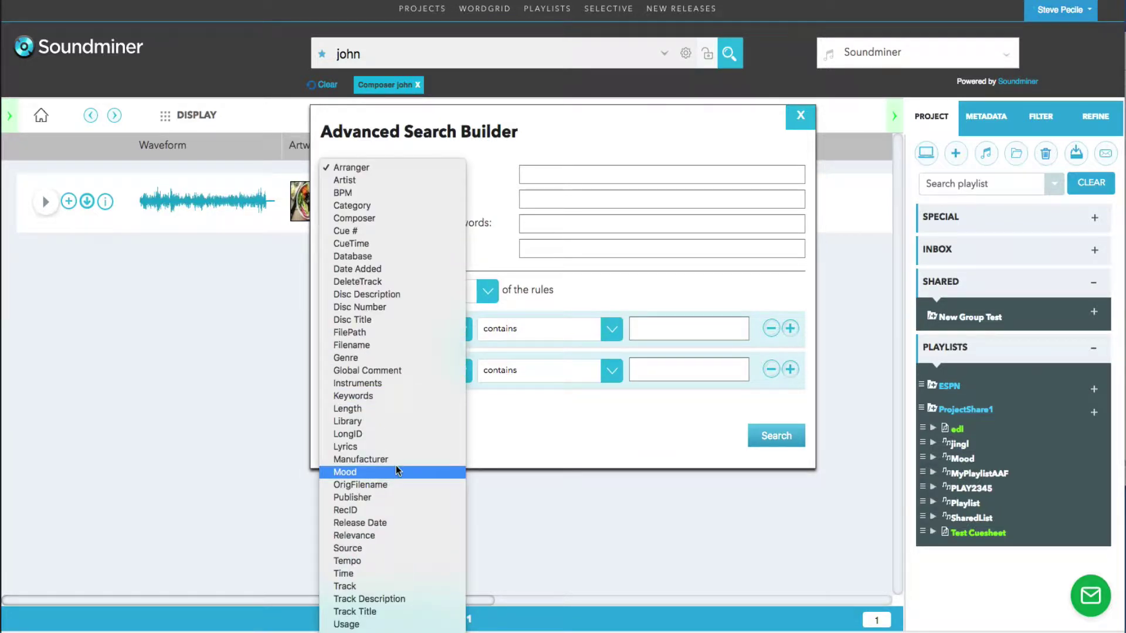
{"action": "left_click", "coordinate": [753, 321]}
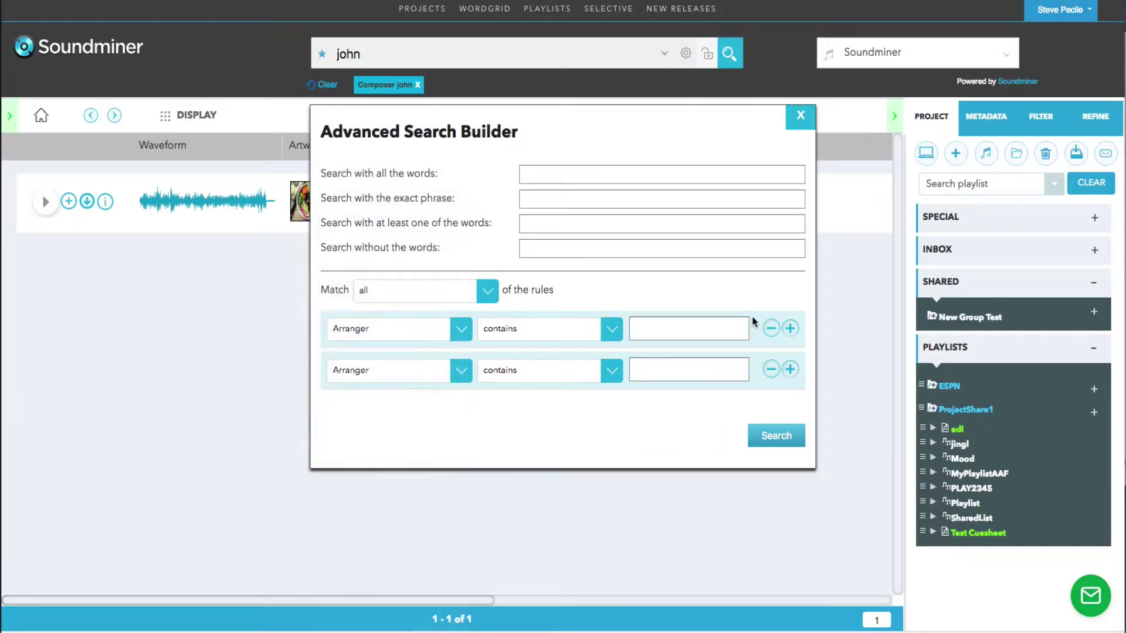
{"action": "left_click", "coordinate": [799, 116]}
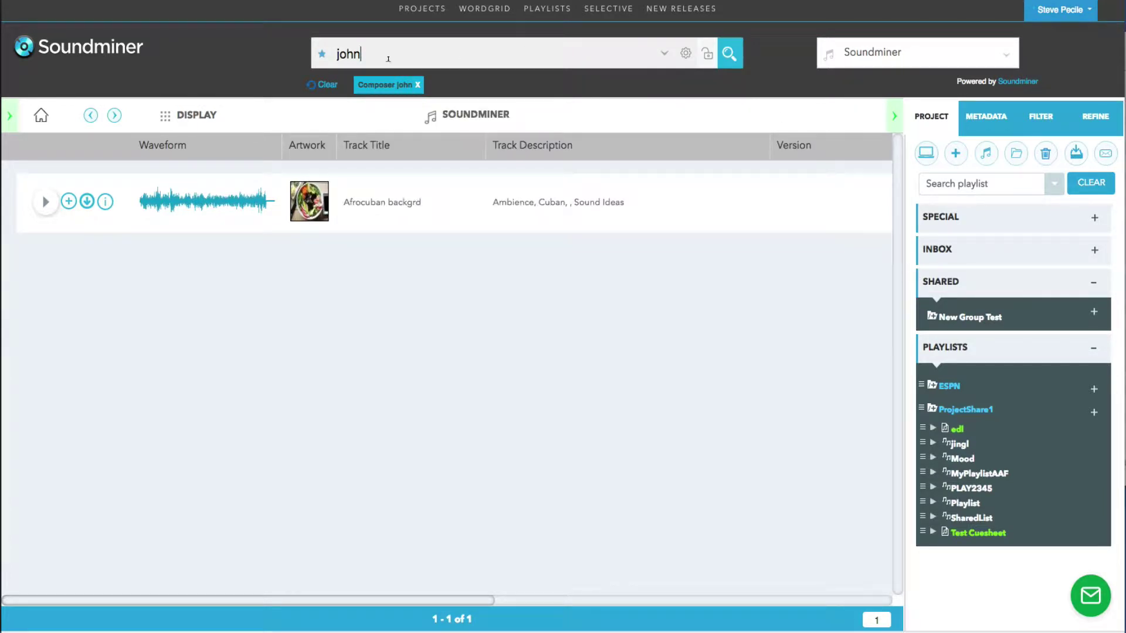
Clear the john search and refine to Tense mood and Up to 15 Seconds, toggling the search lock.
{"action": "left_click", "coordinate": [324, 86]}
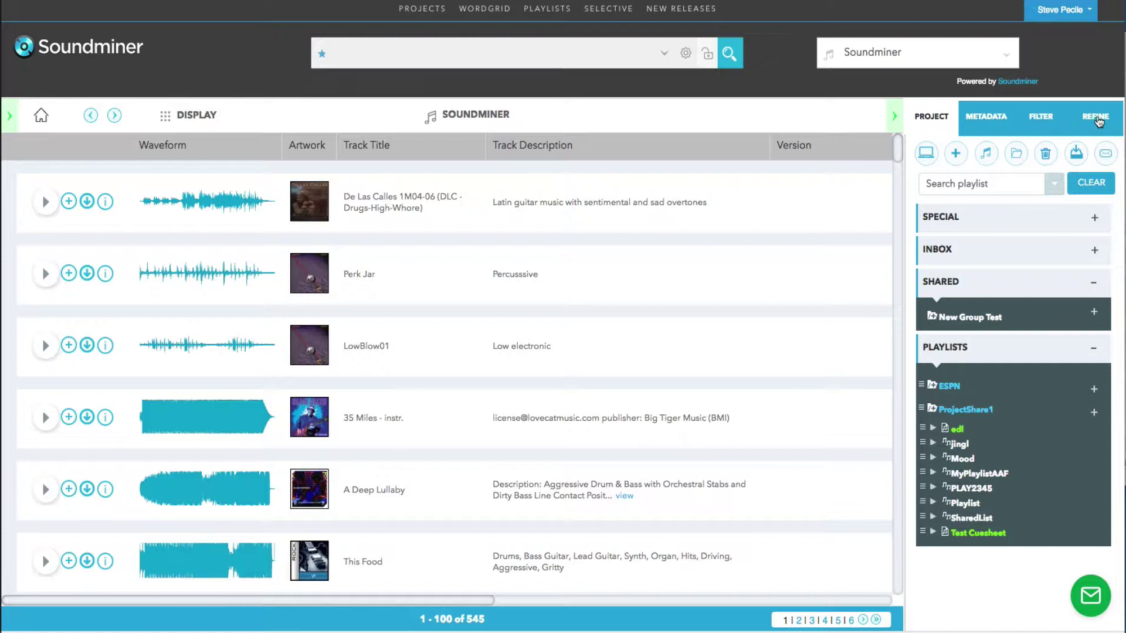
{"action": "left_click", "coordinate": [1096, 117]}
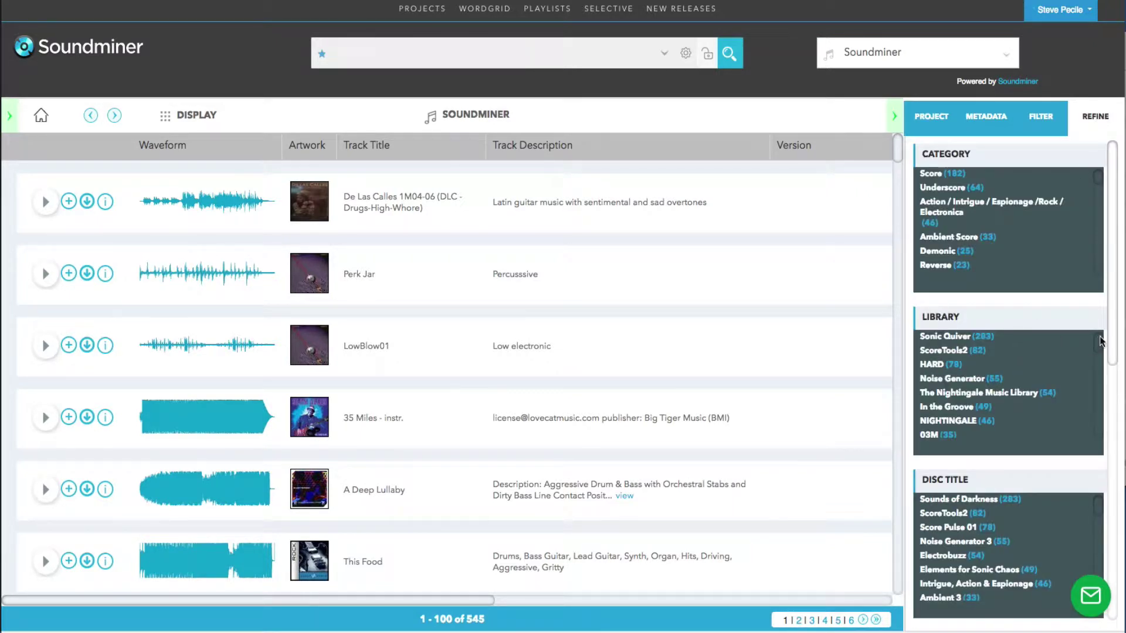
{"action": "scroll", "coordinate": [1100, 342], "scroll_direction": "down", "scroll_amount": 3}
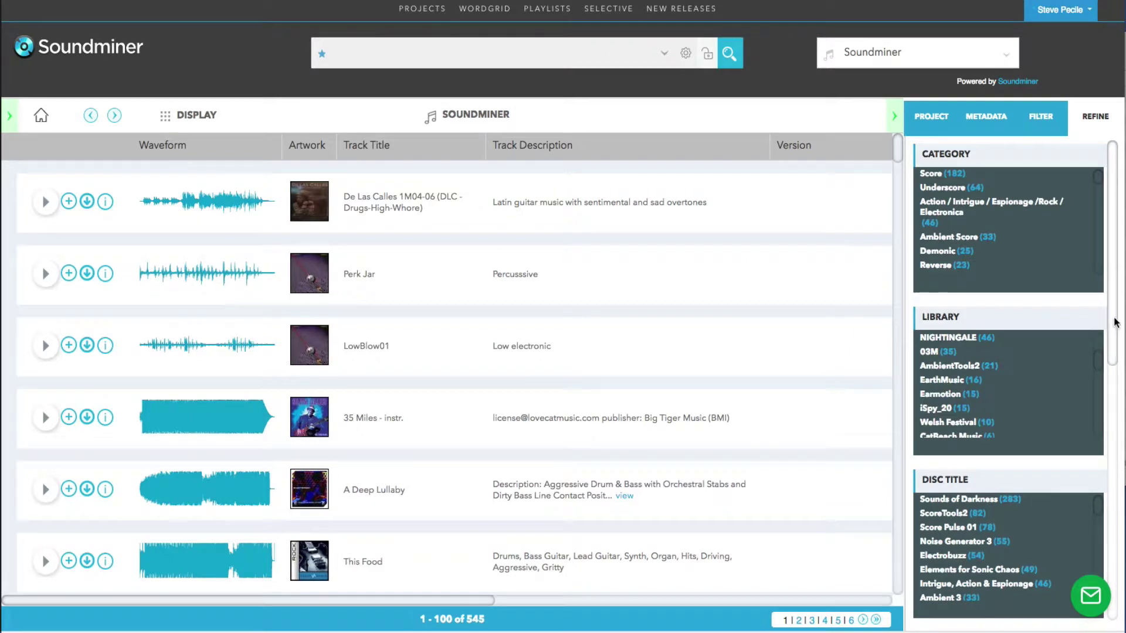
{"action": "left_click_drag", "start_coordinate": [1114, 321], "coordinate": [1116, 460]}
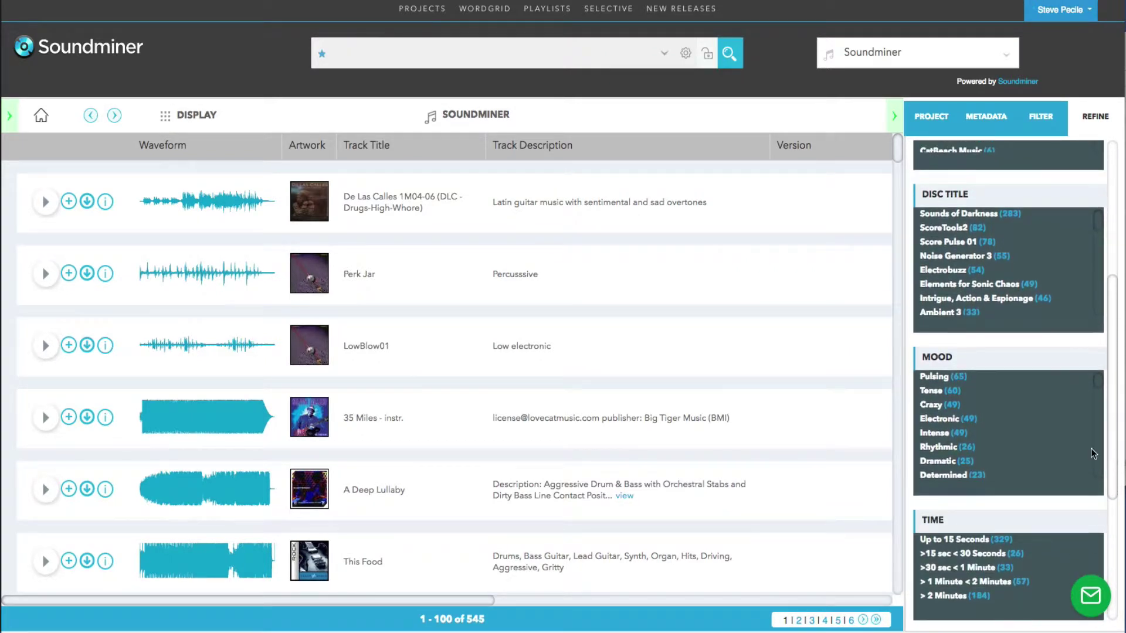
{"action": "left_click", "coordinate": [931, 390]}
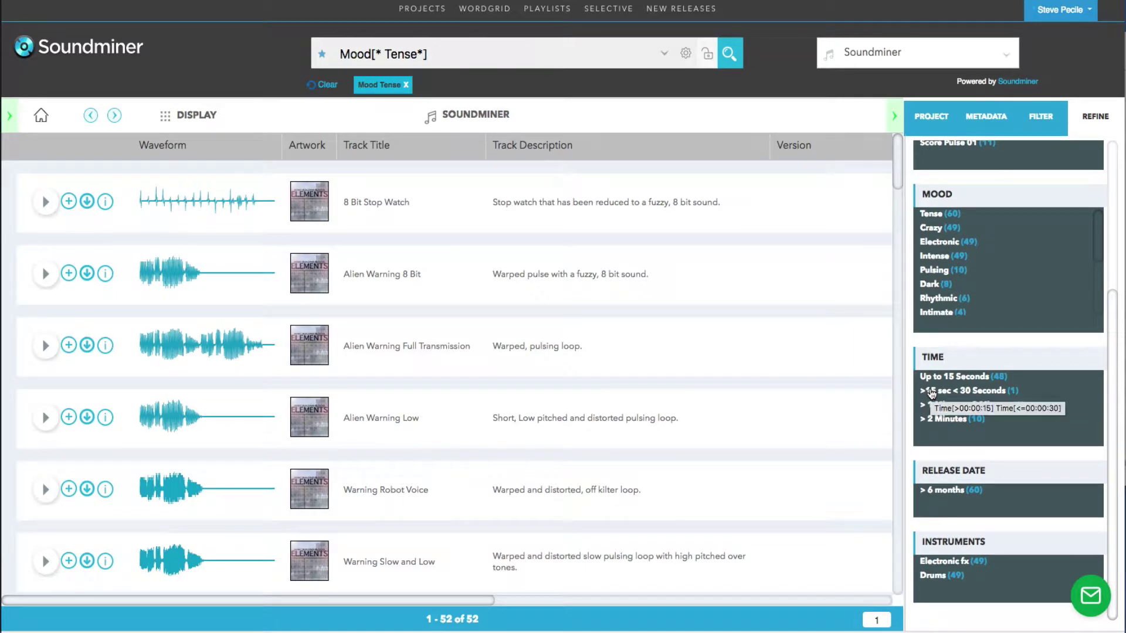
{"action": "left_click", "coordinate": [960, 378]}
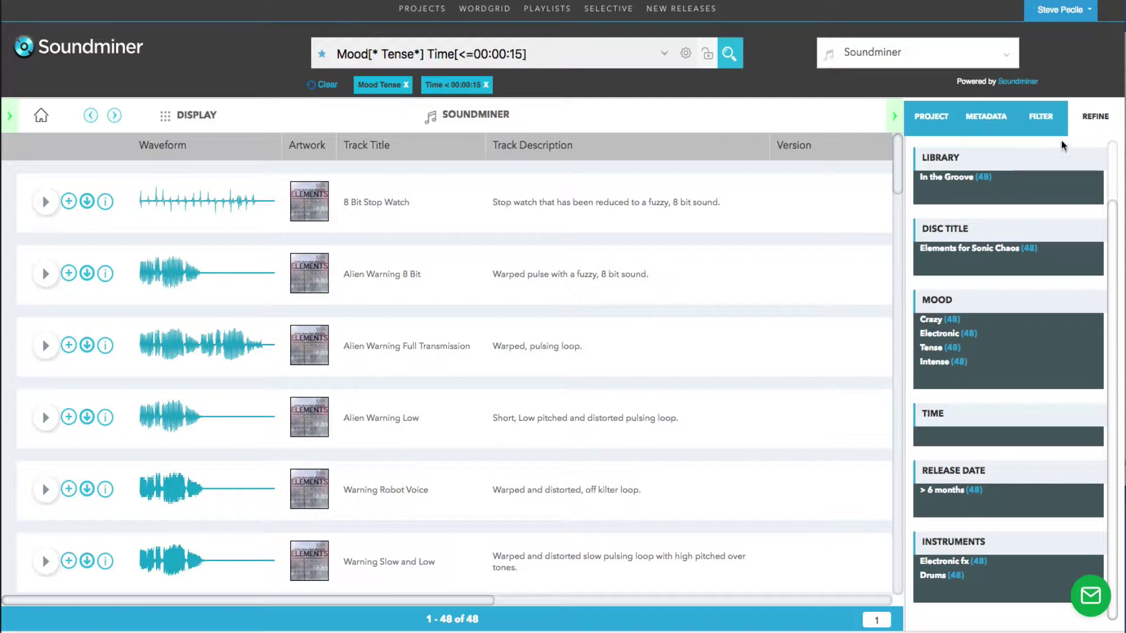
{"action": "left_click", "coordinate": [706, 57]}
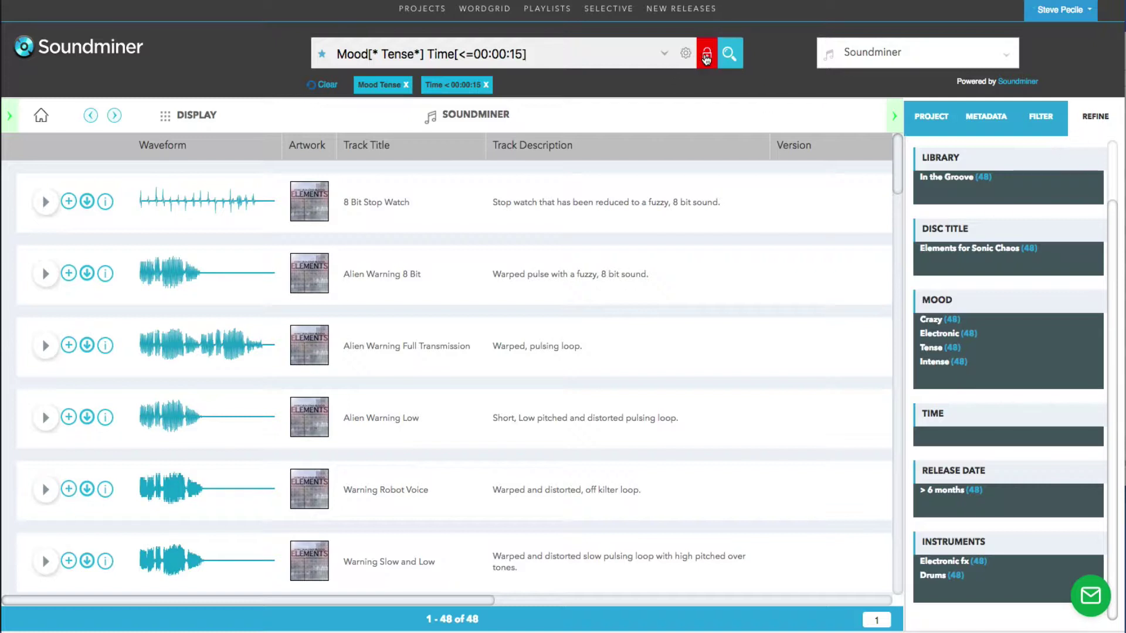
{"action": "left_click", "coordinate": [707, 57]}
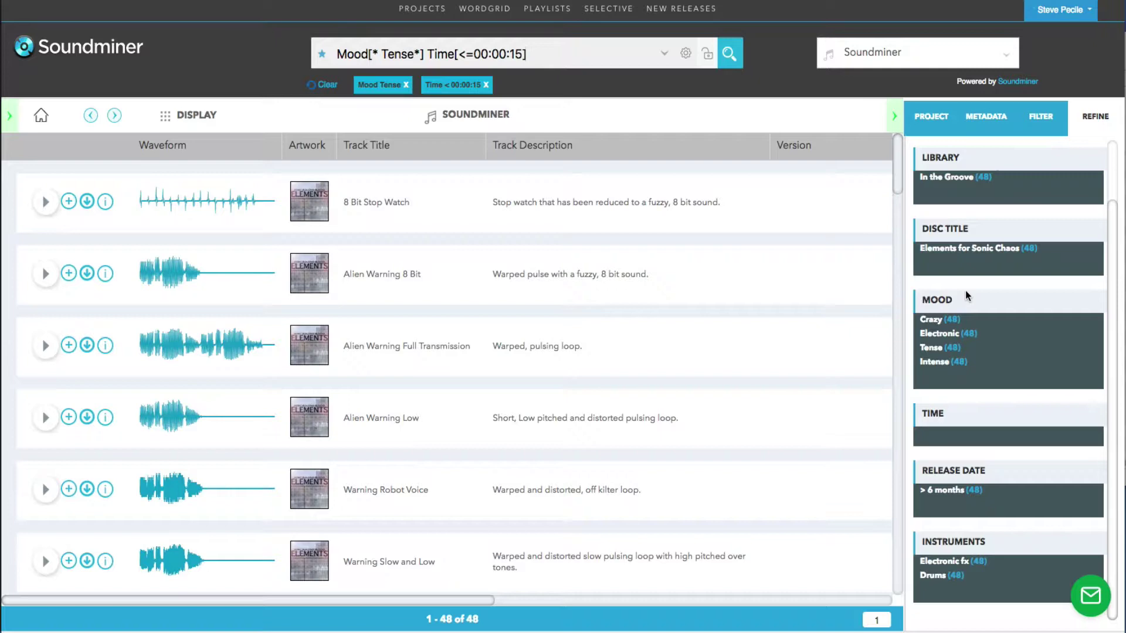
Clear the search and filter by Score category, Intense mood and HARD library.
{"action": "left_click", "coordinate": [328, 86]}
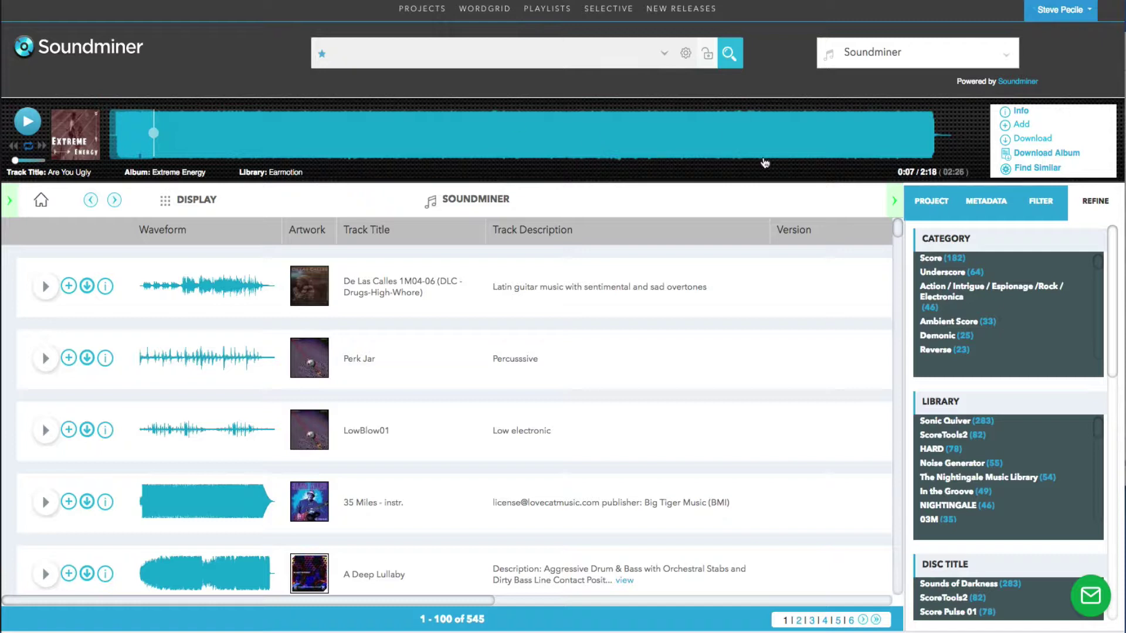
{"action": "left_click_drag", "start_coordinate": [1109, 286], "coordinate": [1086, 243]}
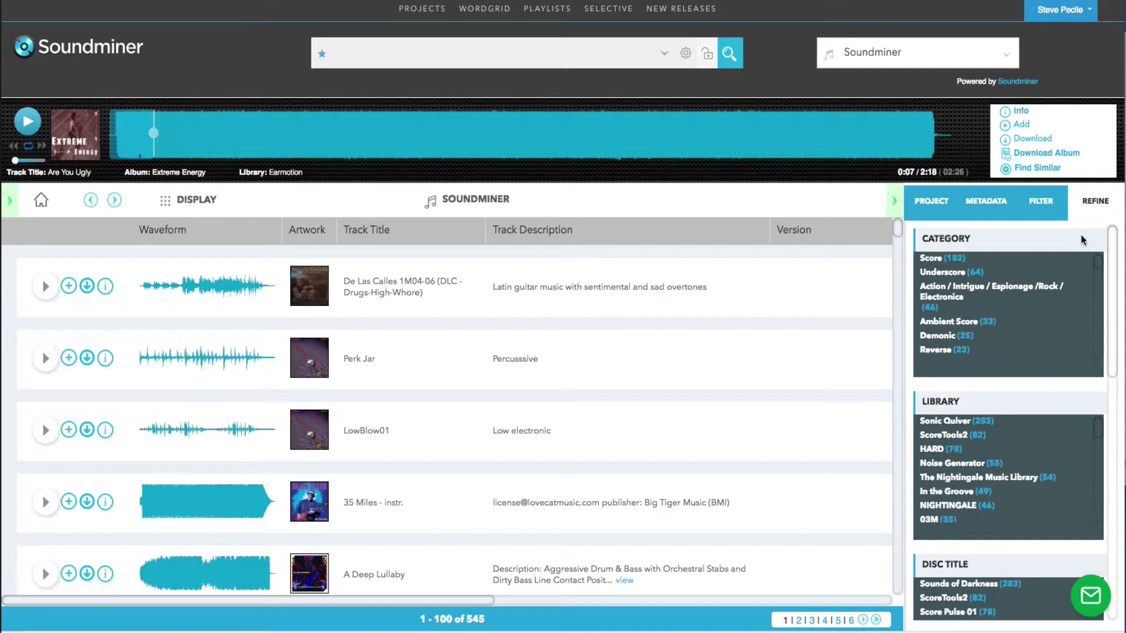
{"action": "left_click", "coordinate": [932, 259]}
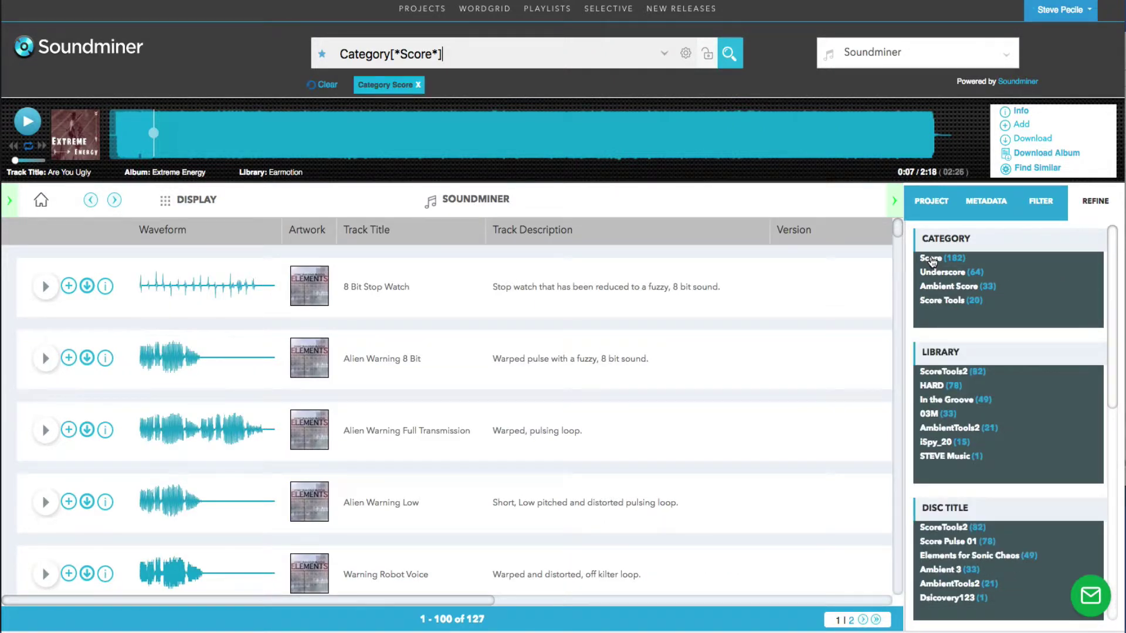
{"action": "scroll", "coordinate": [972, 508], "scroll_direction": "down", "scroll_amount": 3}
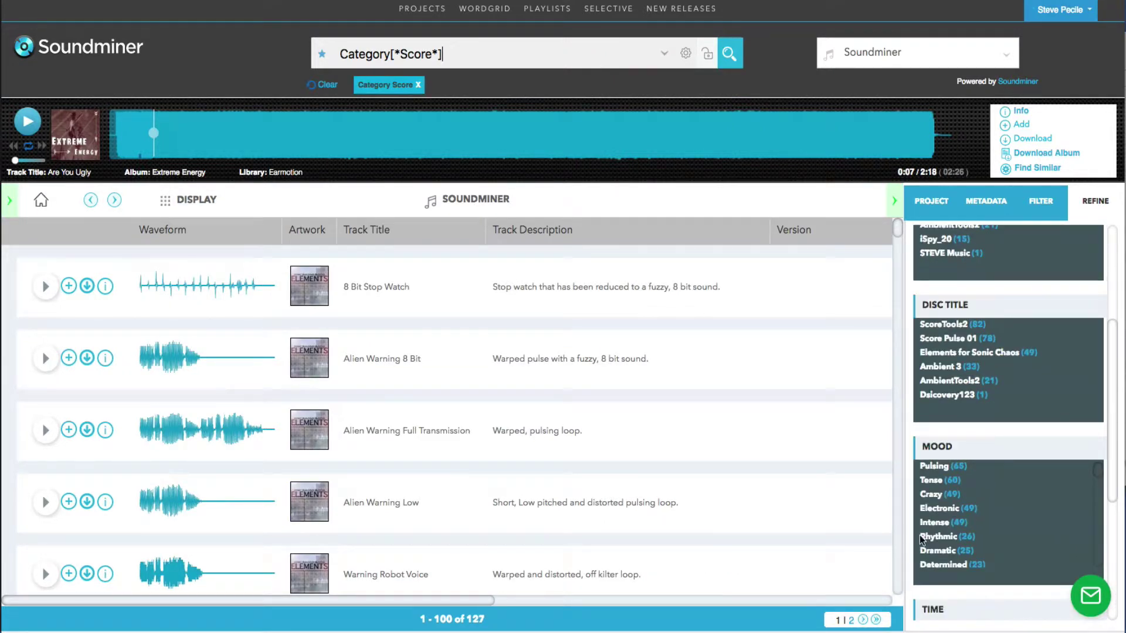
{"action": "left_click", "coordinate": [933, 522]}
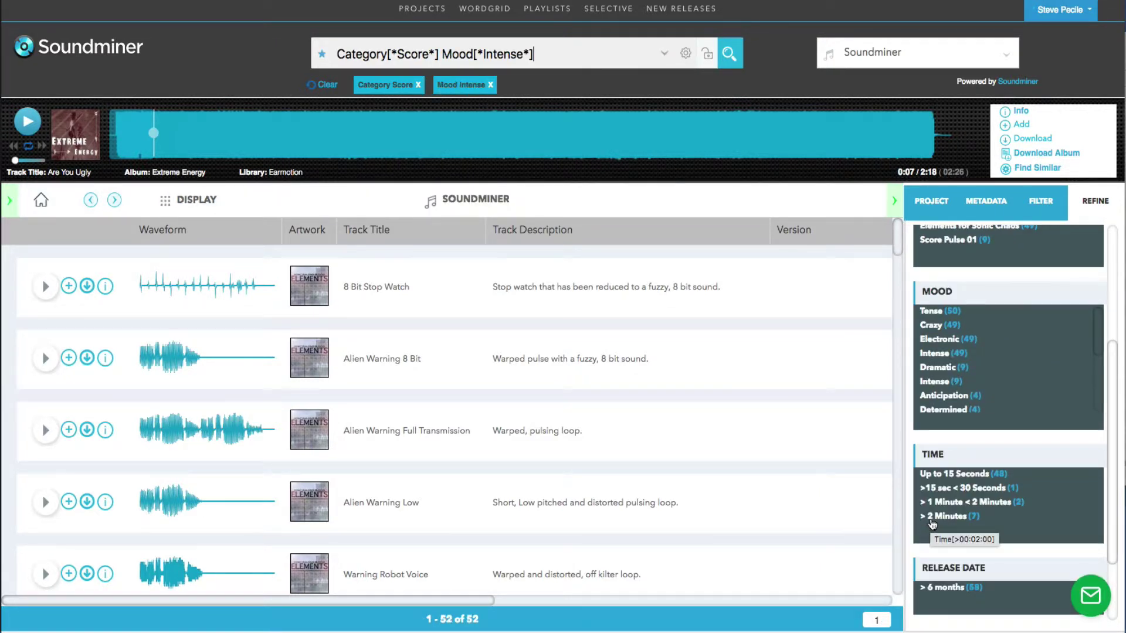
{"action": "scroll", "coordinate": [981, 435], "scroll_direction": "up", "scroll_amount": 3}
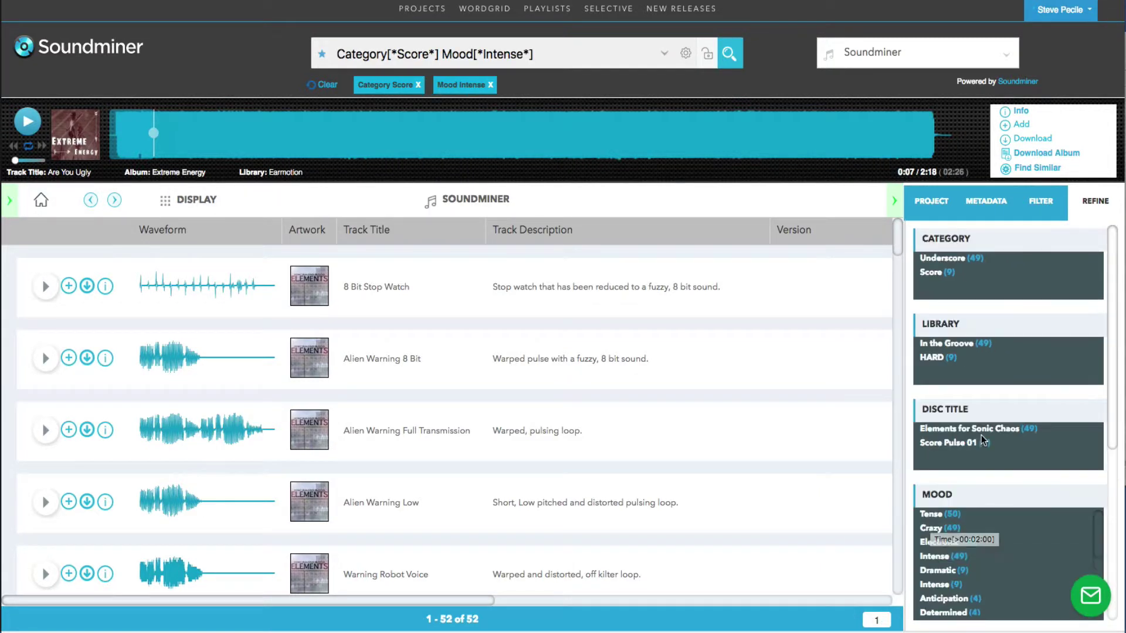
{"action": "left_click", "coordinate": [931, 359]}
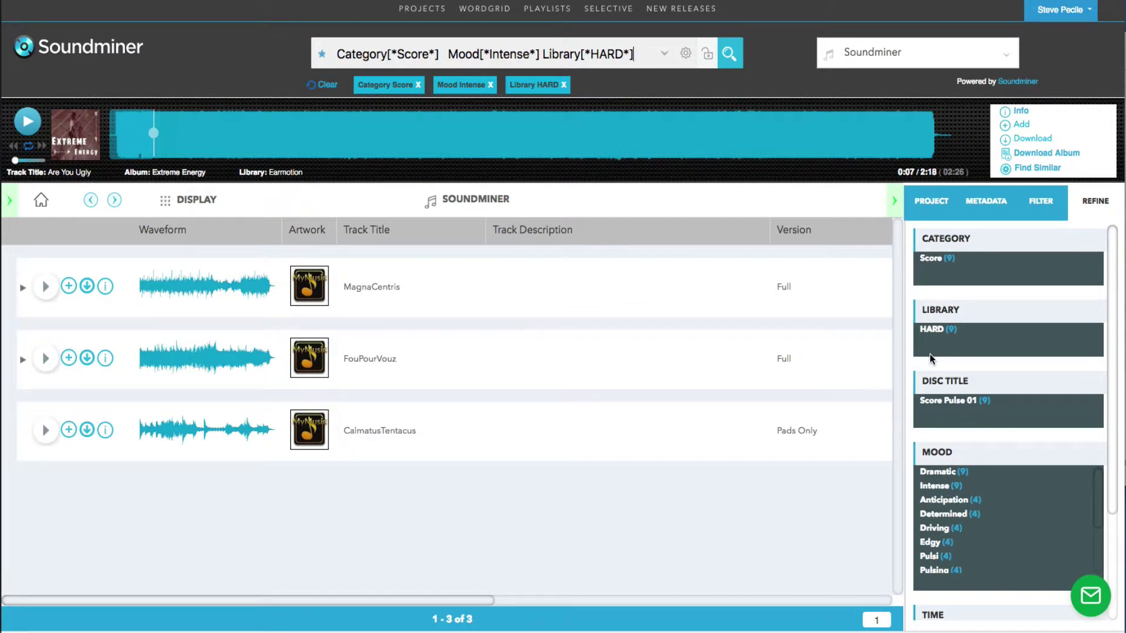
Play MagnaCentris and seek to about 1:01, near the end, 0:40, 0:33, 0:17, then the end.
{"action": "left_click", "coordinate": [47, 290]}
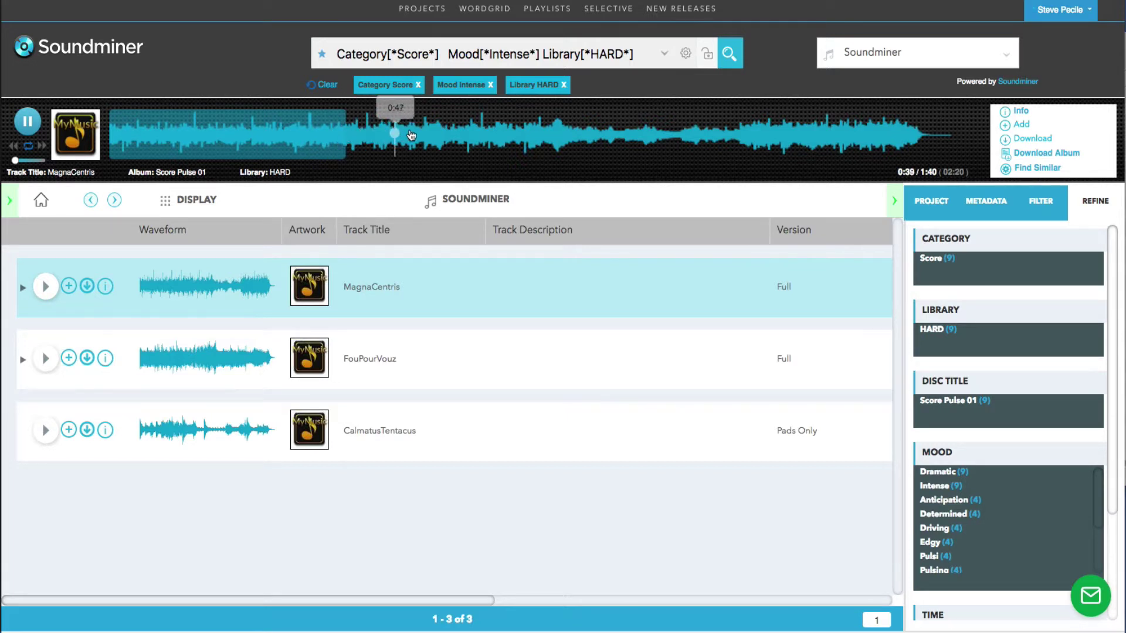
{"action": "left_click", "coordinate": [479, 134]}
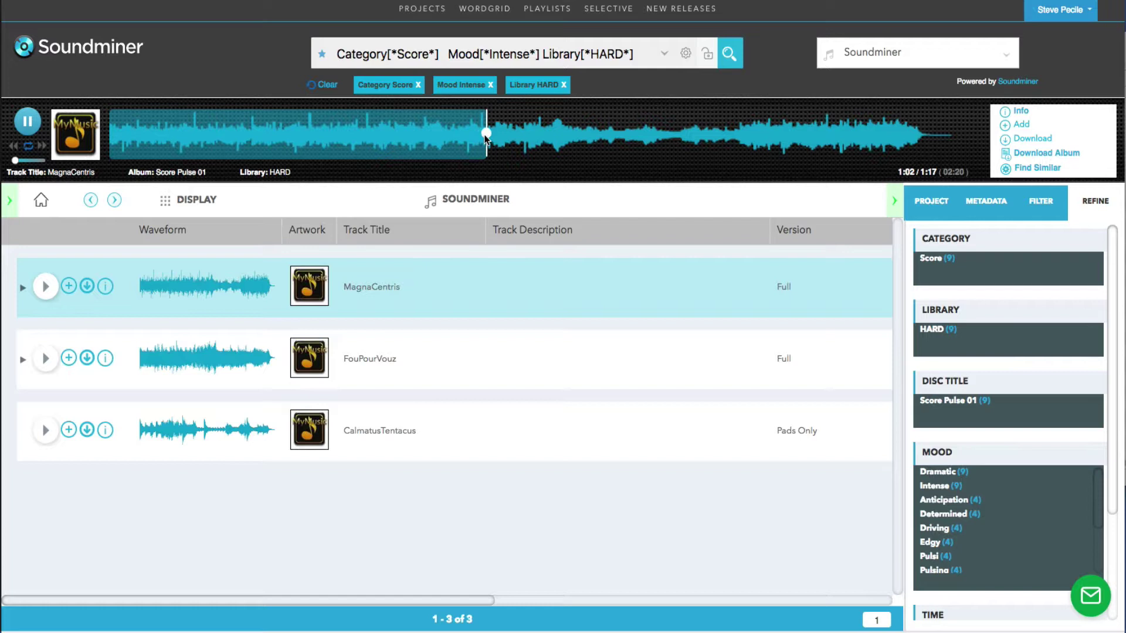
{"action": "left_click", "coordinate": [899, 140]}
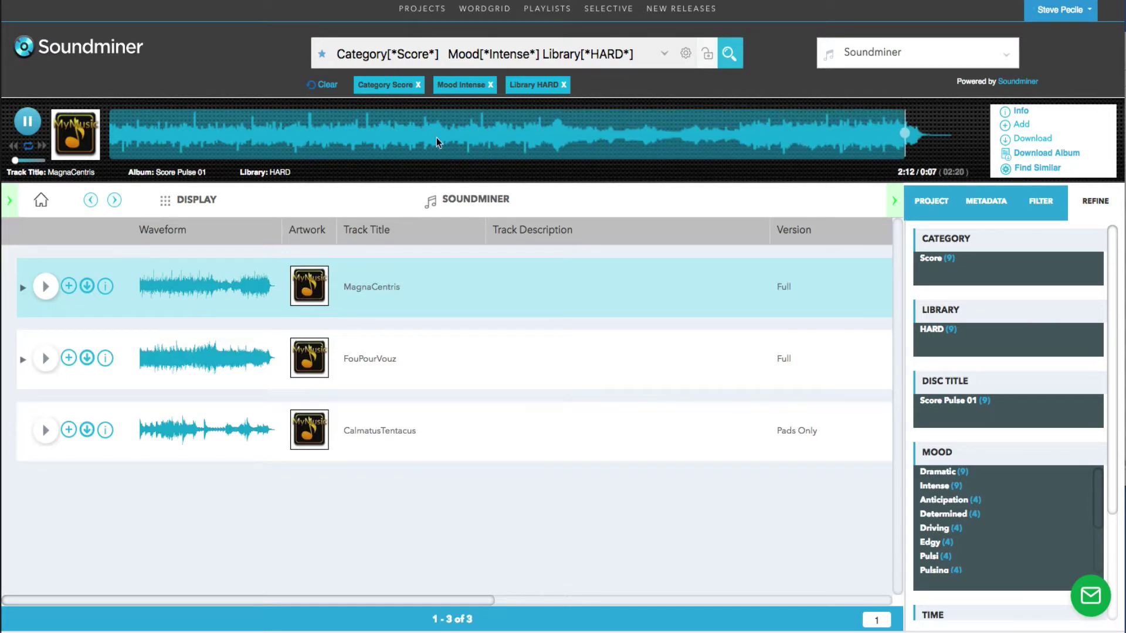
{"action": "left_click", "coordinate": [220, 132]}
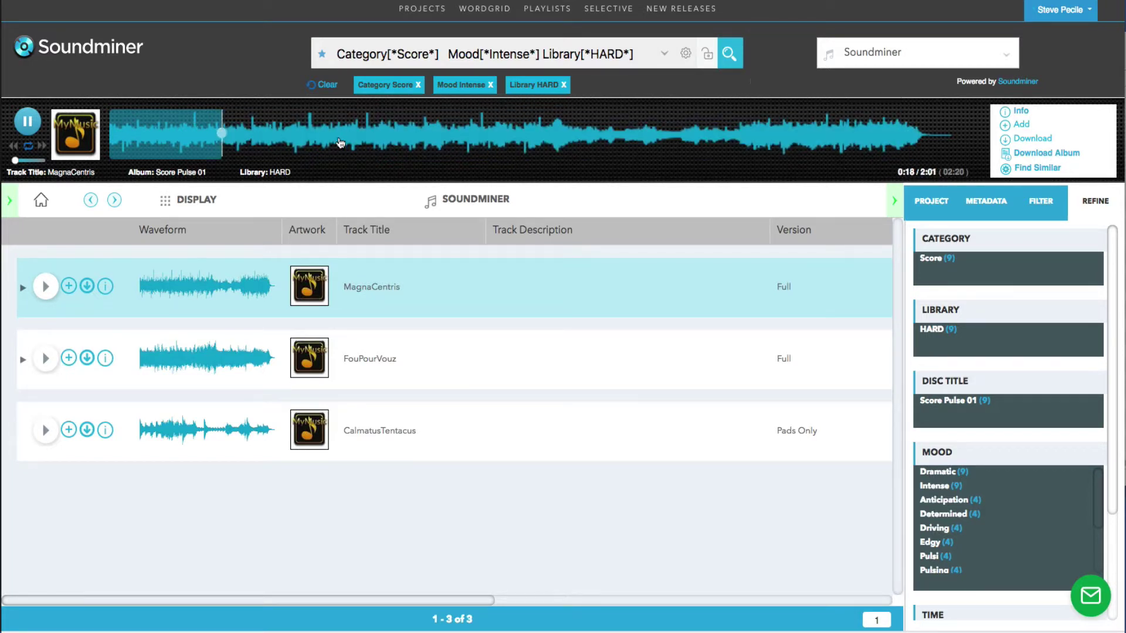
{"action": "left_click", "coordinate": [352, 136]}
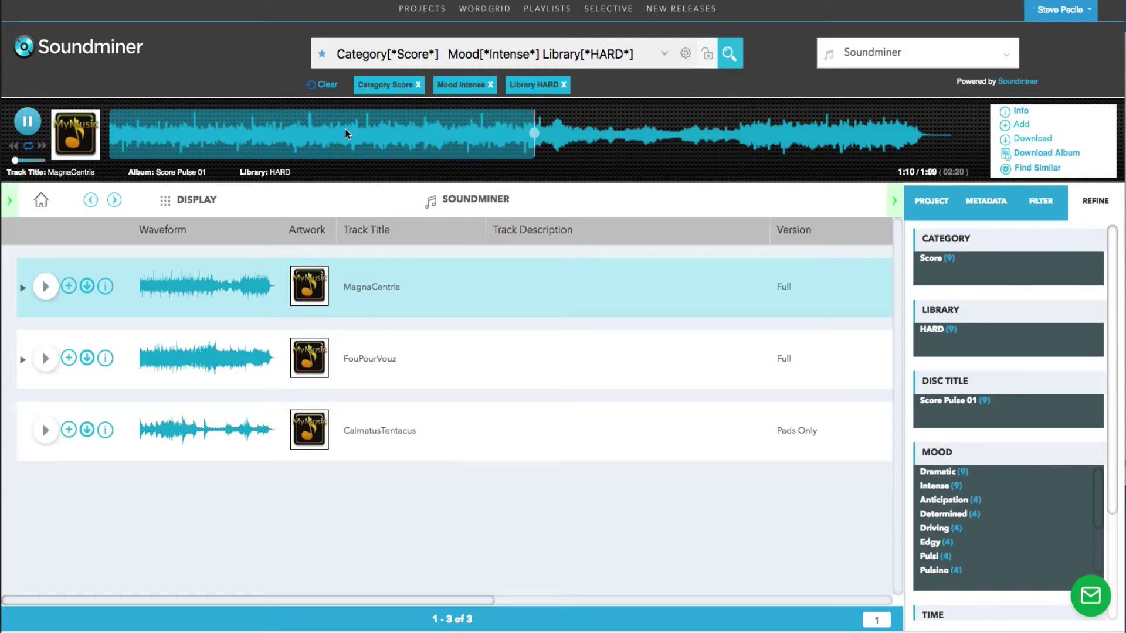
{"action": "left_click", "coordinate": [311, 128]}
{"action": "left_click", "coordinate": [214, 133]}
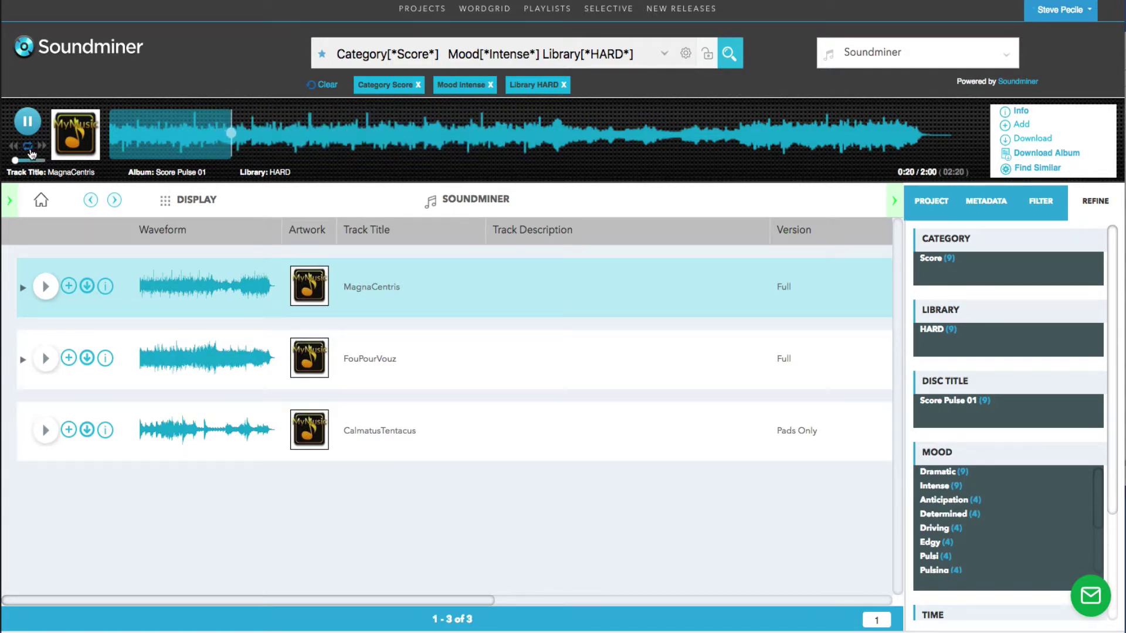
{"action": "left_click", "coordinate": [936, 146]}
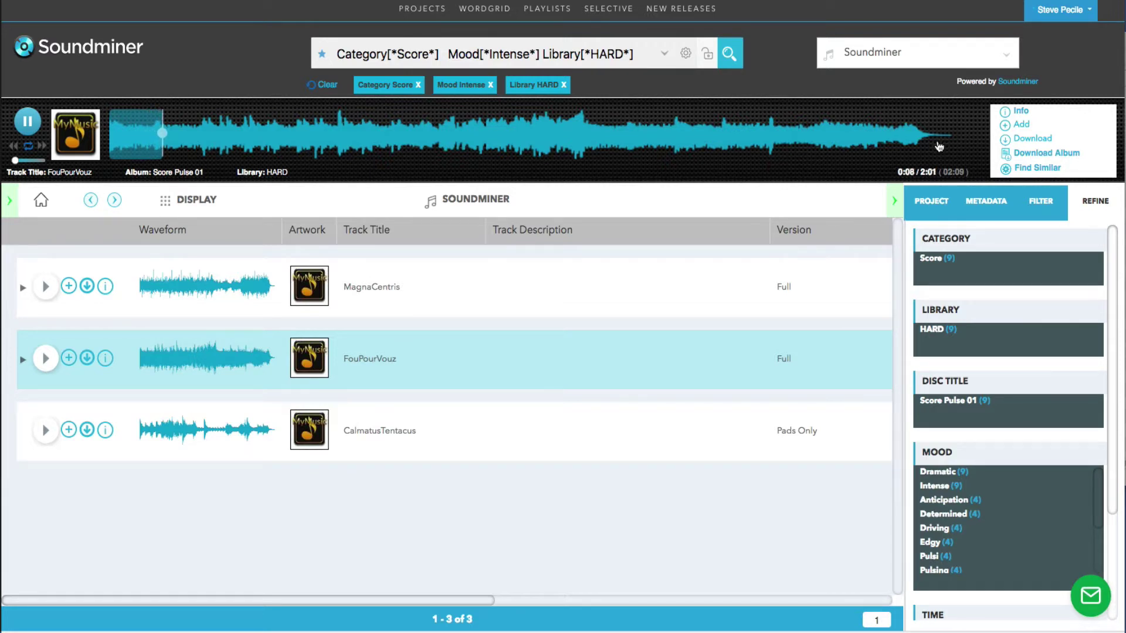
Run Find Similar on FouPourVouz and play No Time Left from the 147 matches.
{"action": "left_click", "coordinate": [1031, 169]}
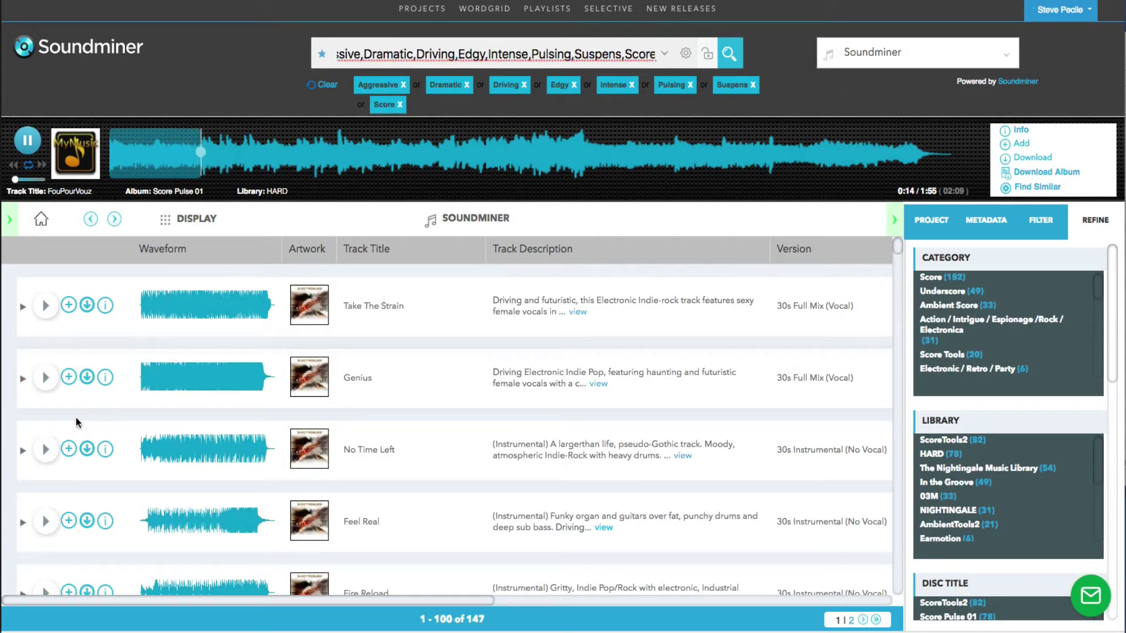
{"action": "left_click", "coordinate": [46, 452]}
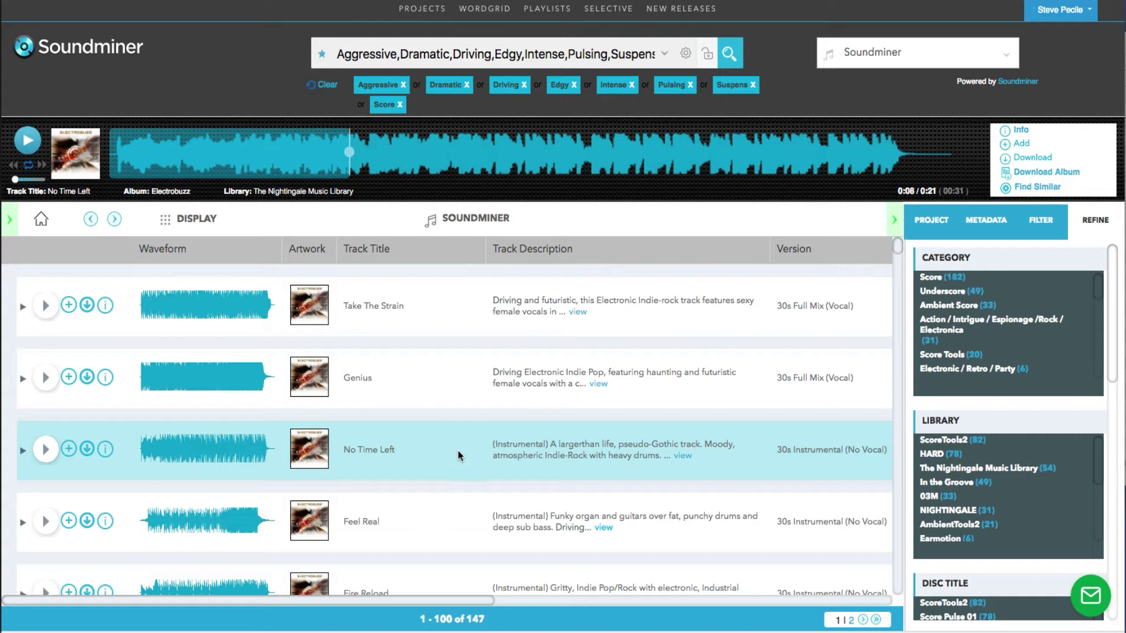
From No Time Left's metadata, search the 'atmospheric' description, then list disc NIGHT126's 12 tracks.
{"action": "left_click", "coordinate": [985, 226]}
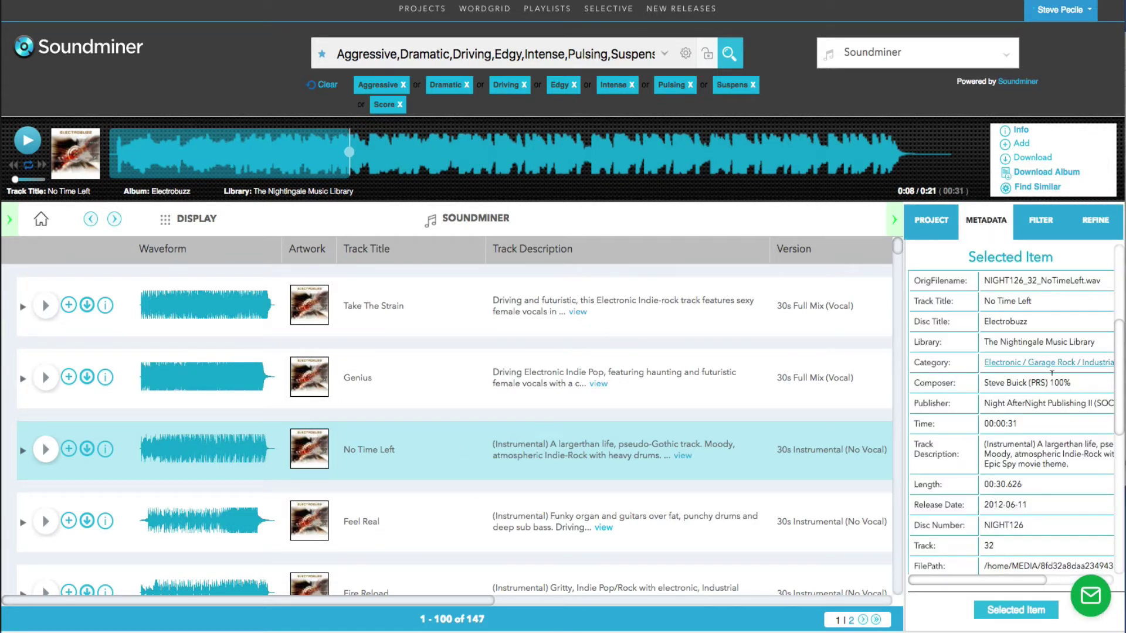
{"action": "left_click_drag", "start_coordinate": [1119, 364], "coordinate": [1106, 403]}
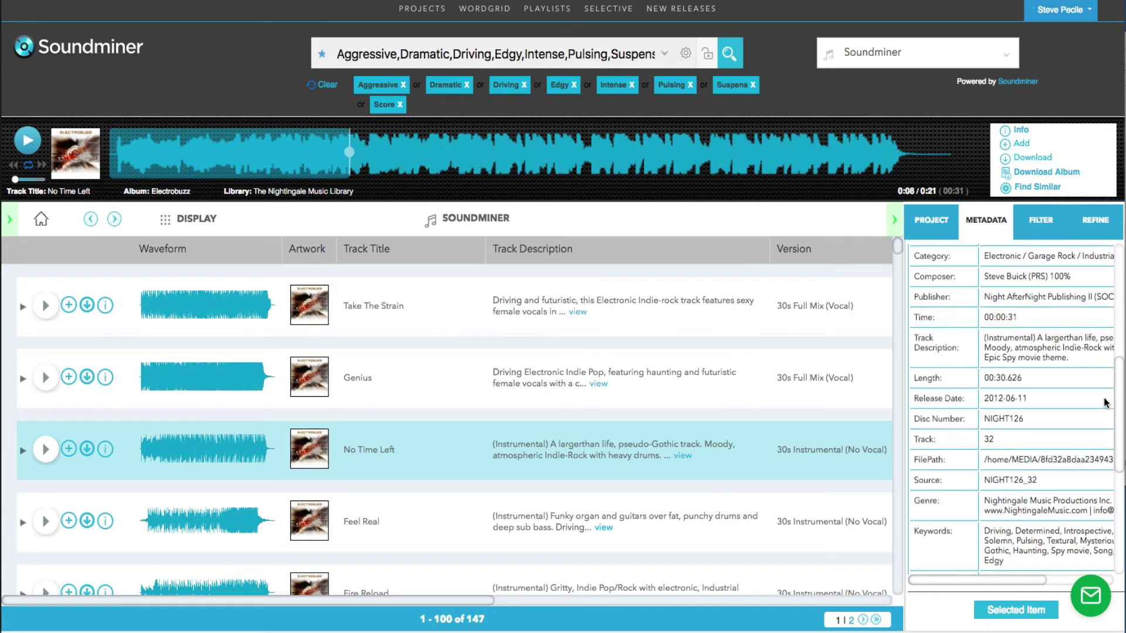
{"action": "left_click", "coordinate": [1029, 349]}
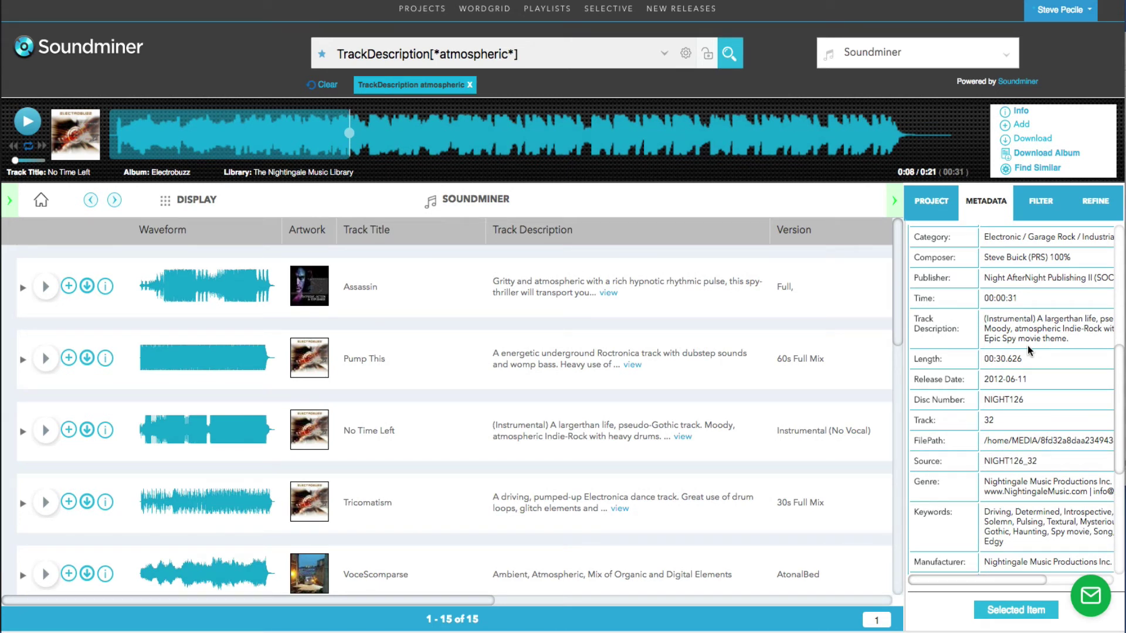
{"action": "left_click", "coordinate": [999, 401]}
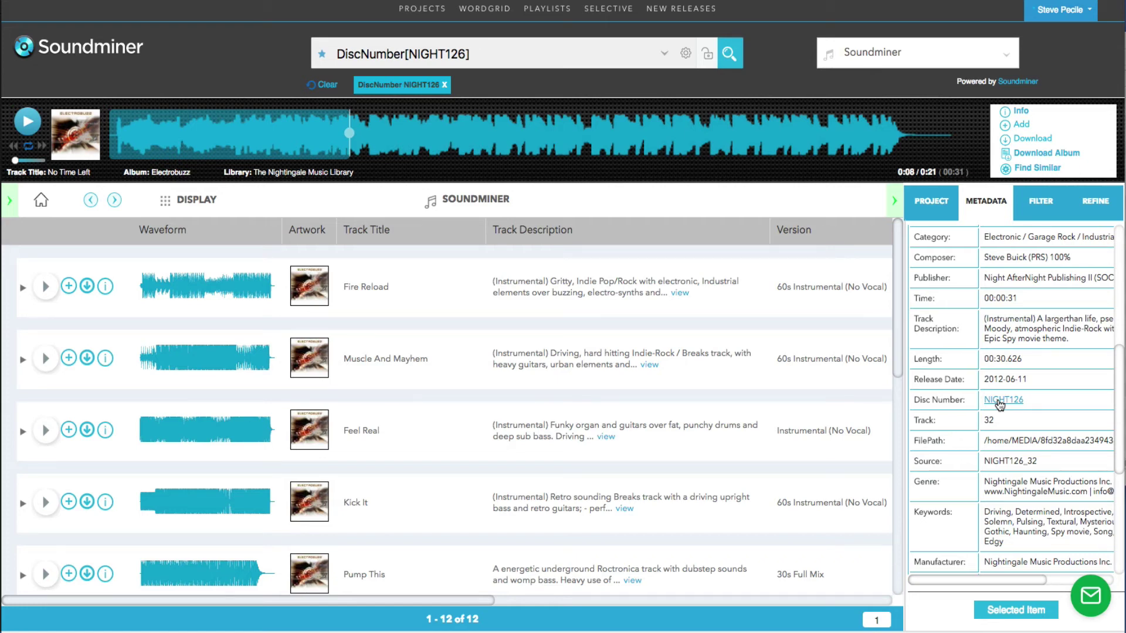
Show the project playlists, view Feel Real's track info, then return to the NIGHT126 results.
{"action": "left_click", "coordinate": [1000, 401]}
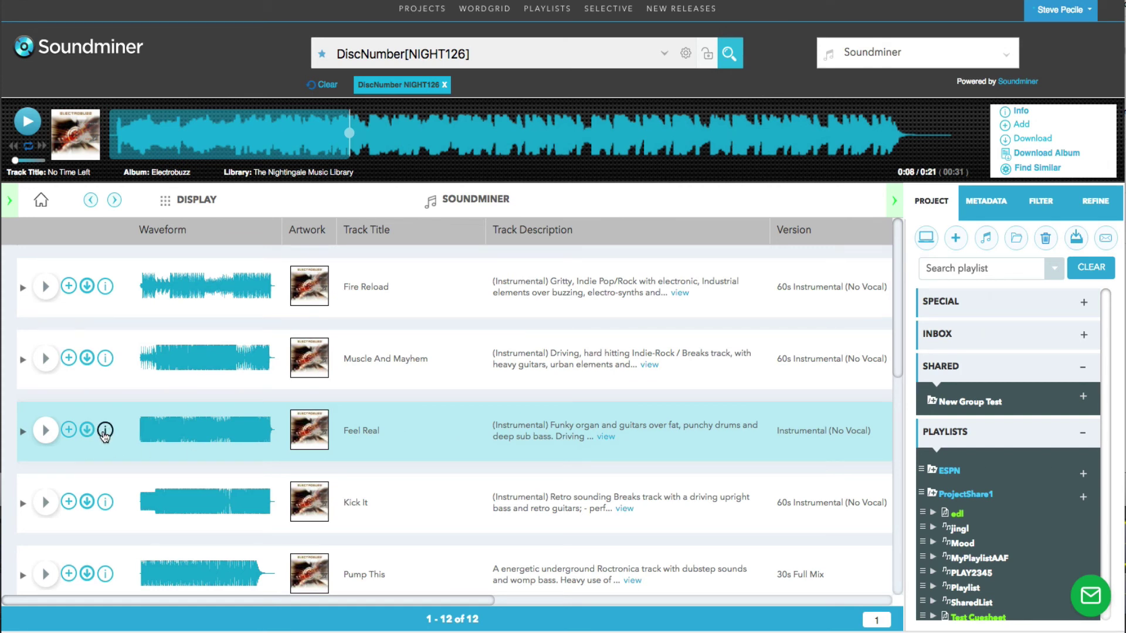
{"action": "left_click", "coordinate": [105, 432]}
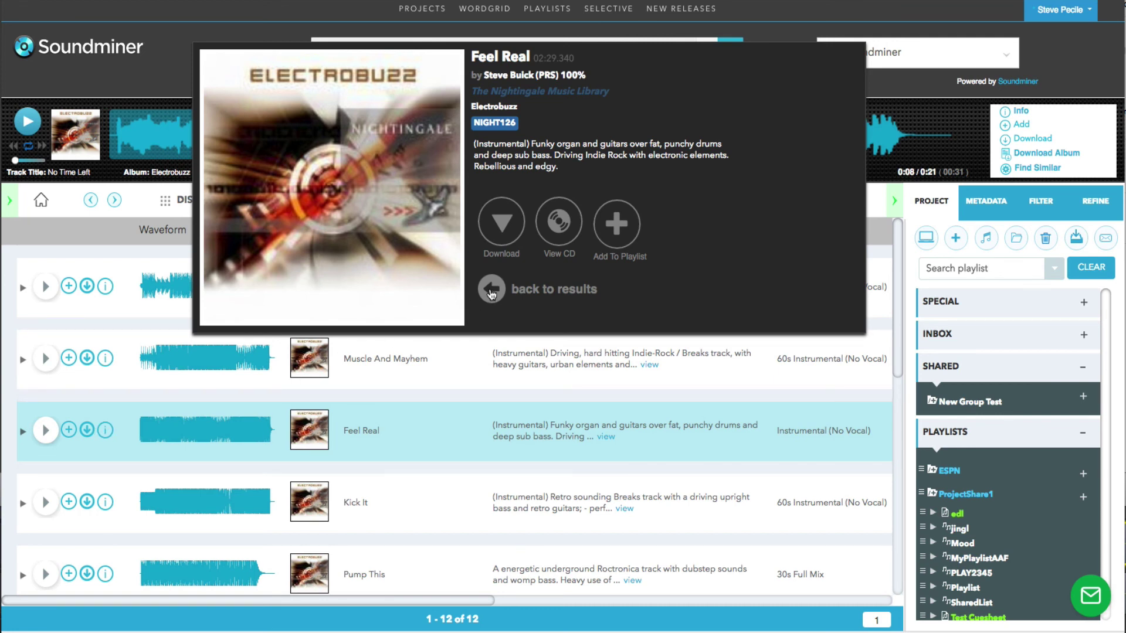
{"action": "left_click", "coordinate": [491, 291]}
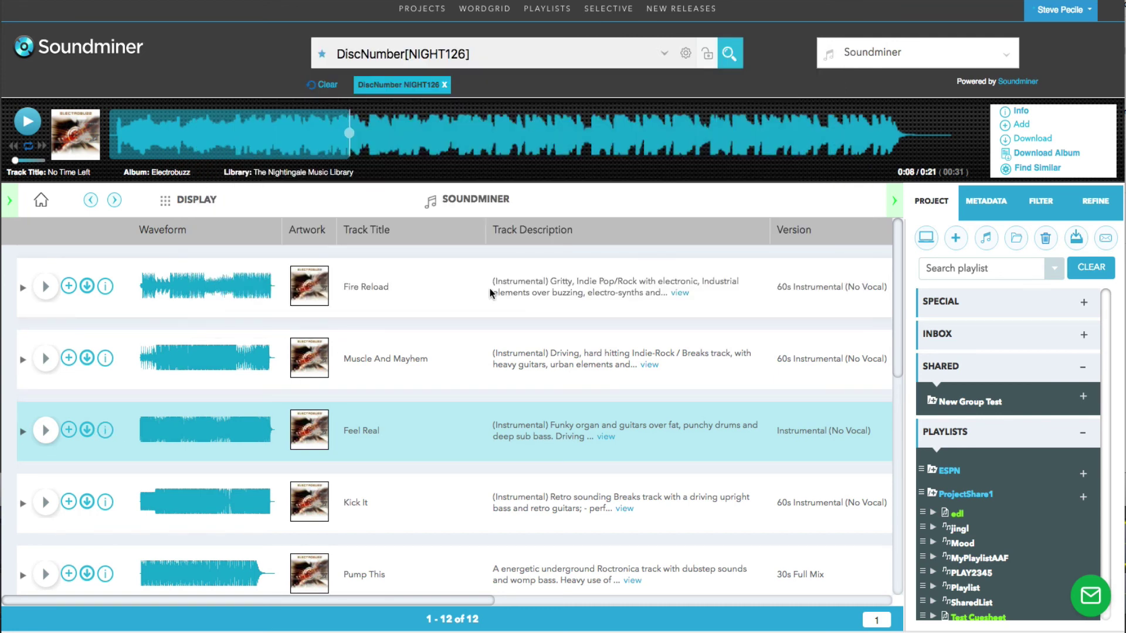